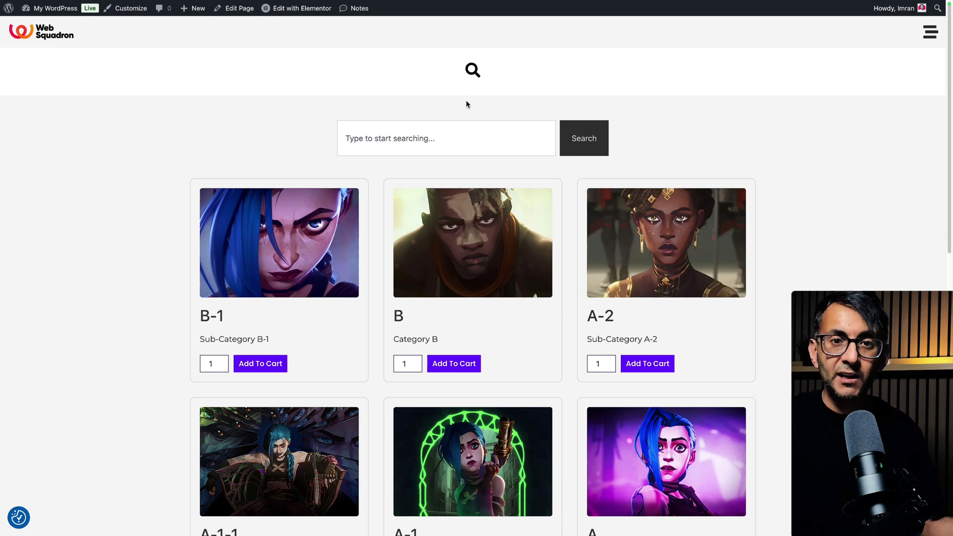
Test the full-screen search overlay by opening and closing it twice
click(473, 71)
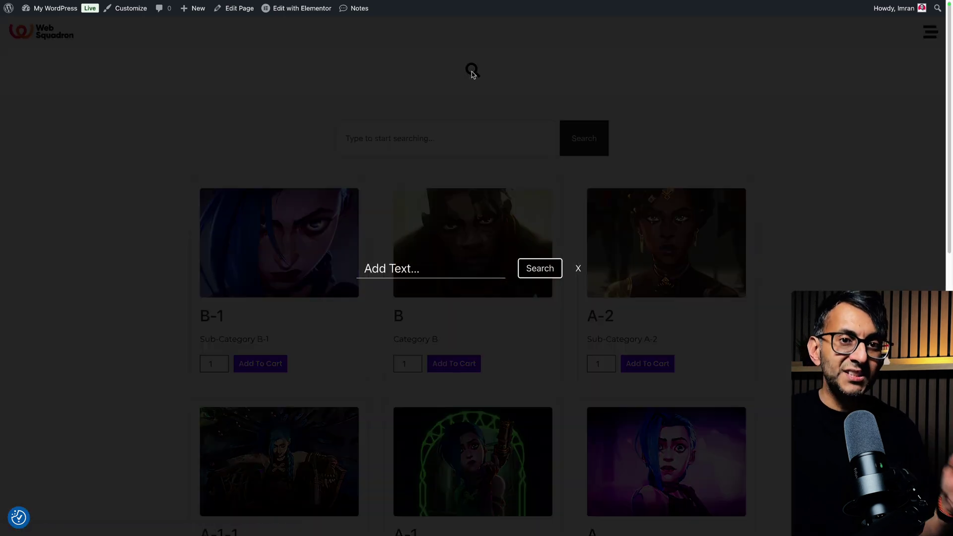
click(578, 268)
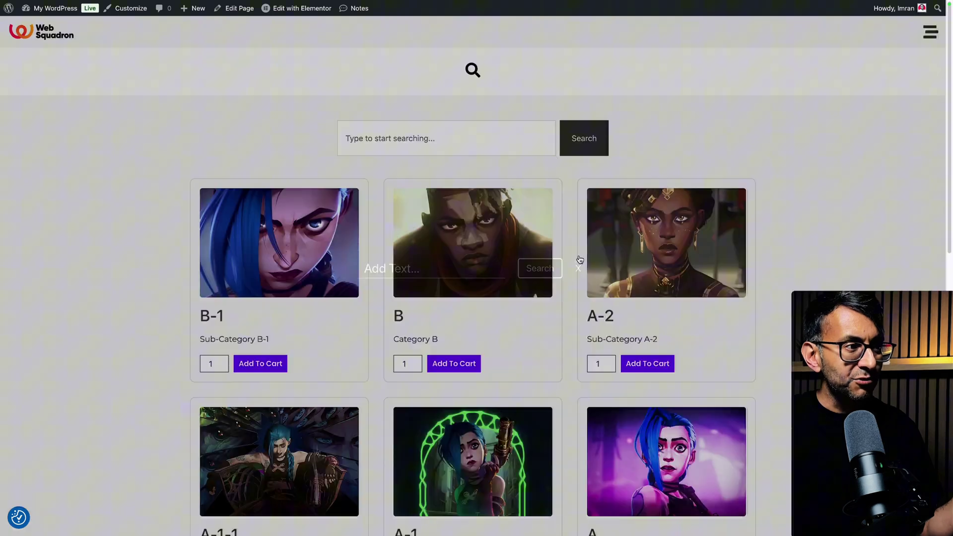
click(472, 71)
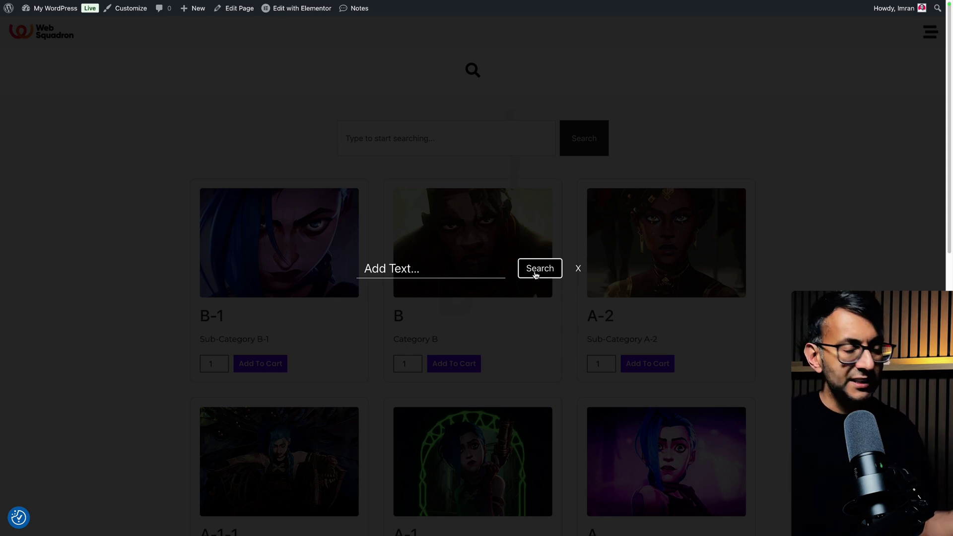
click(575, 270)
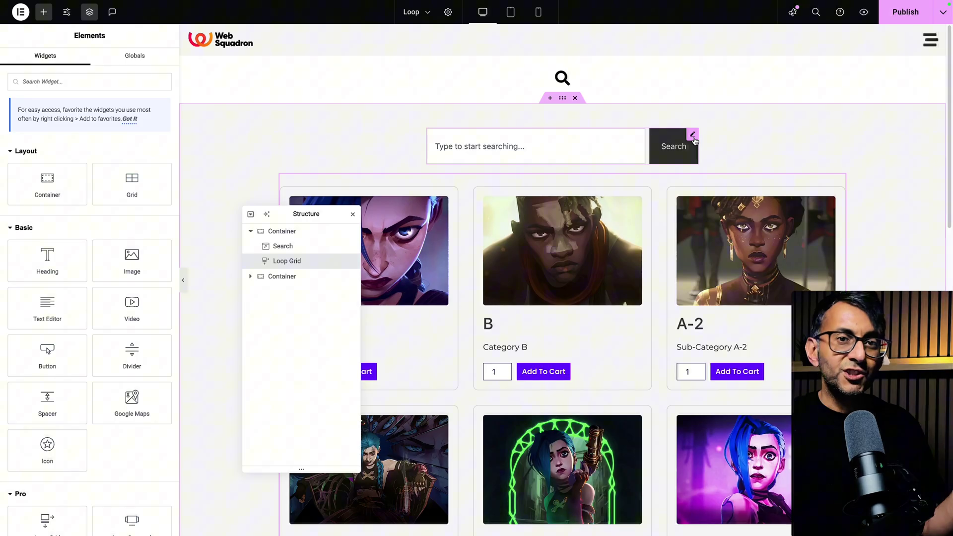
Switch Live Results to Show under the search widget's Content > Results settings
click(693, 135)
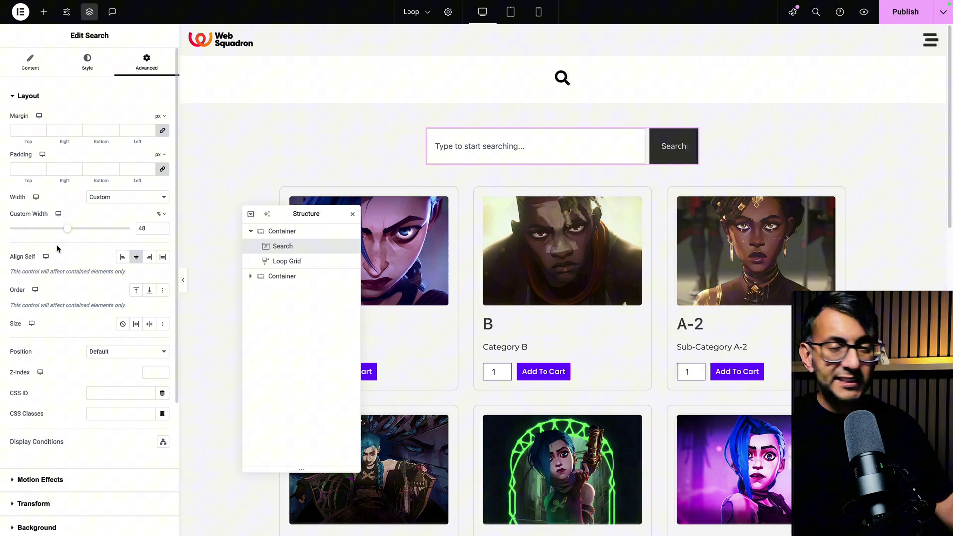
click(33, 68)
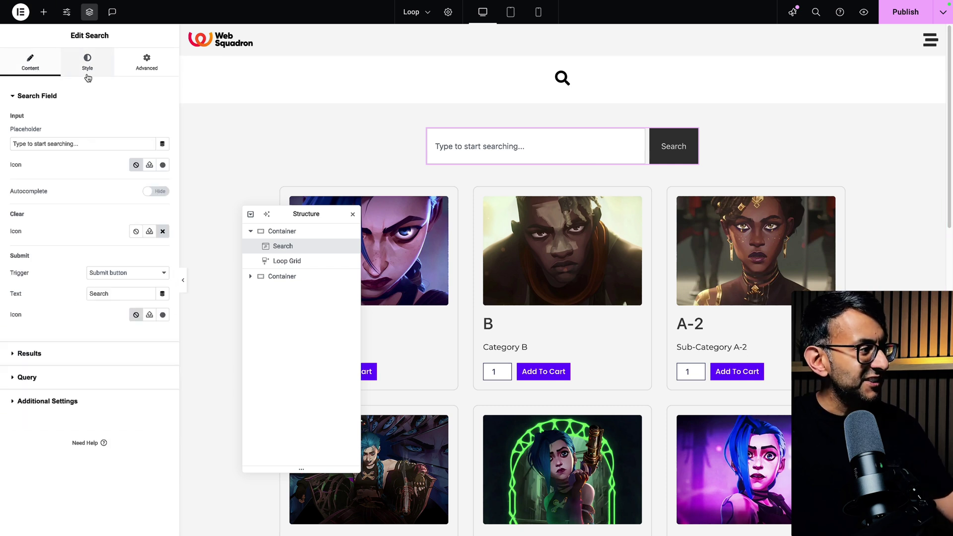
click(86, 67)
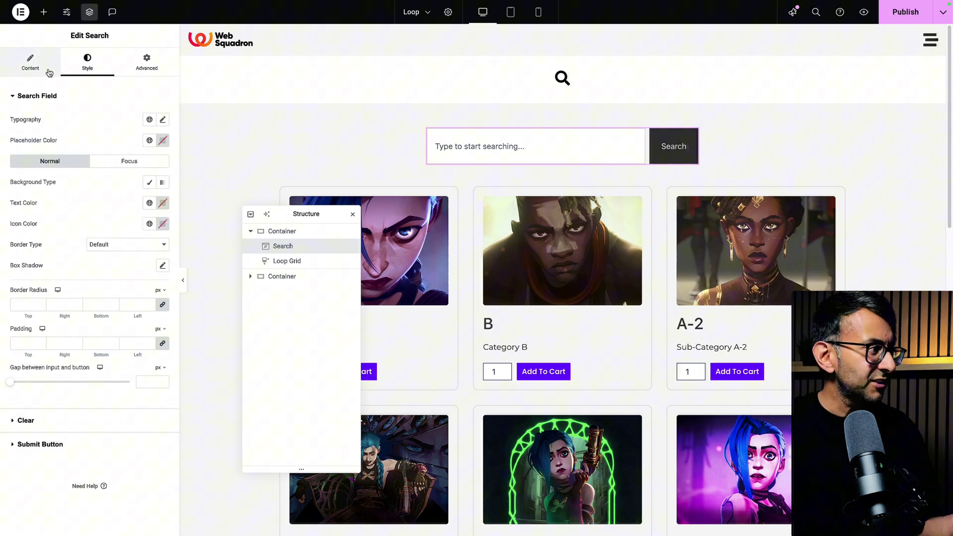
click(46, 69)
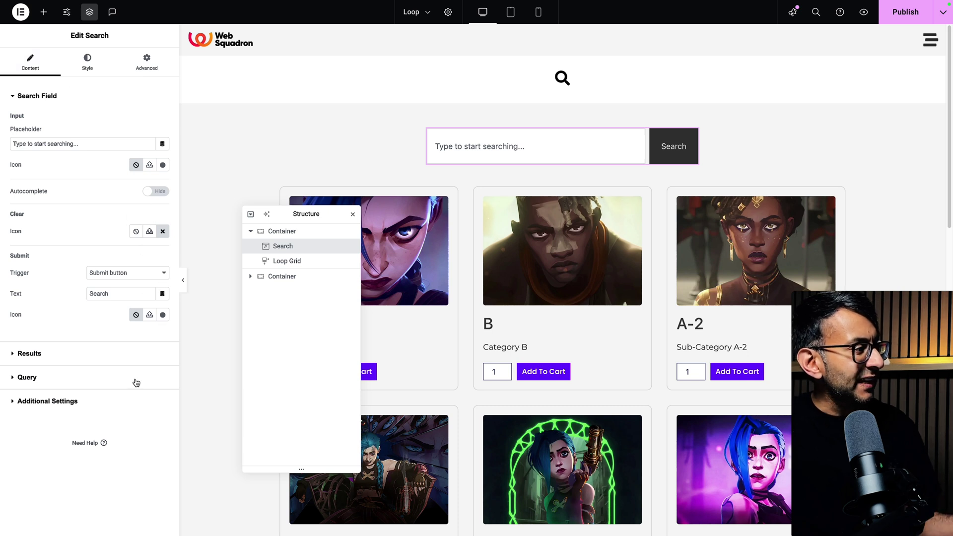
click(123, 355)
click(160, 143)
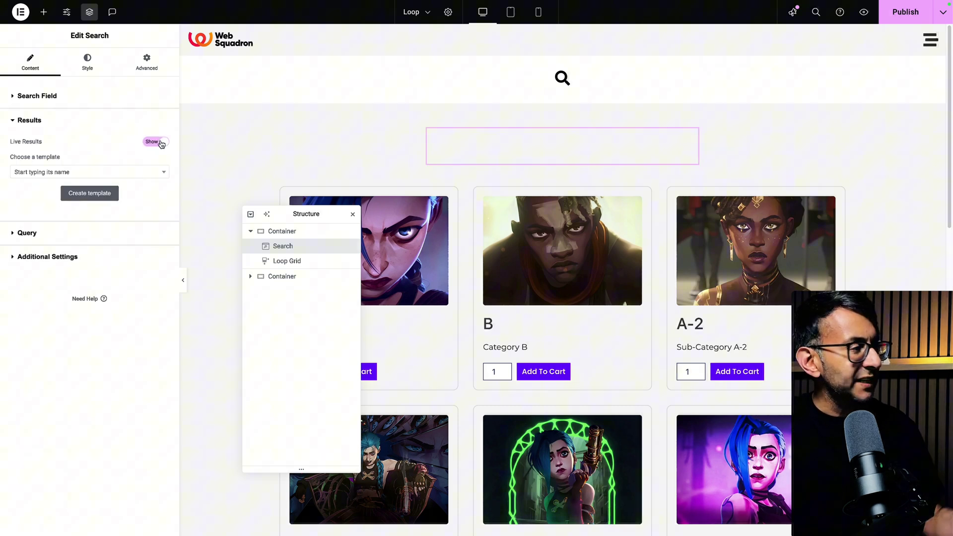
click(124, 171)
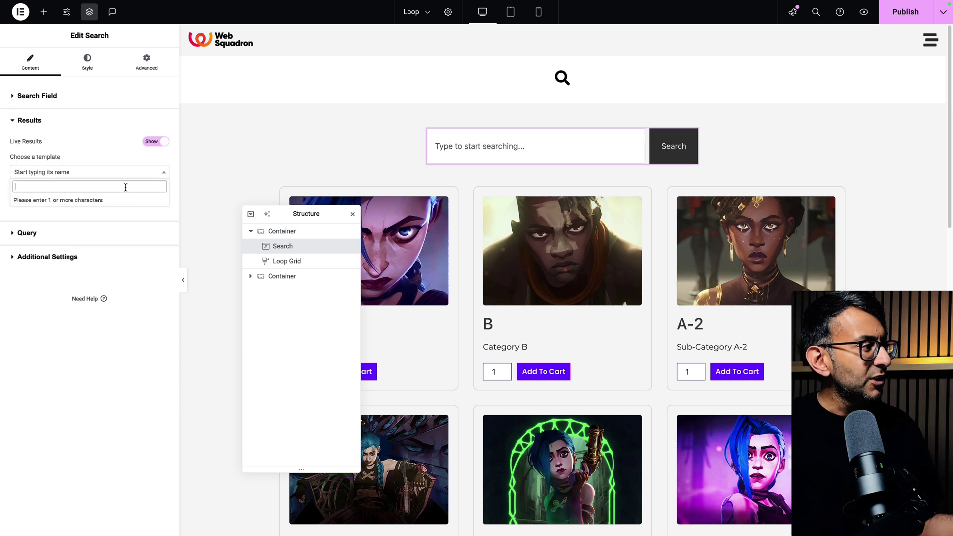
Search templates for 'loop' and choose Elementor Loop Item #15254 for the results
text(loop)
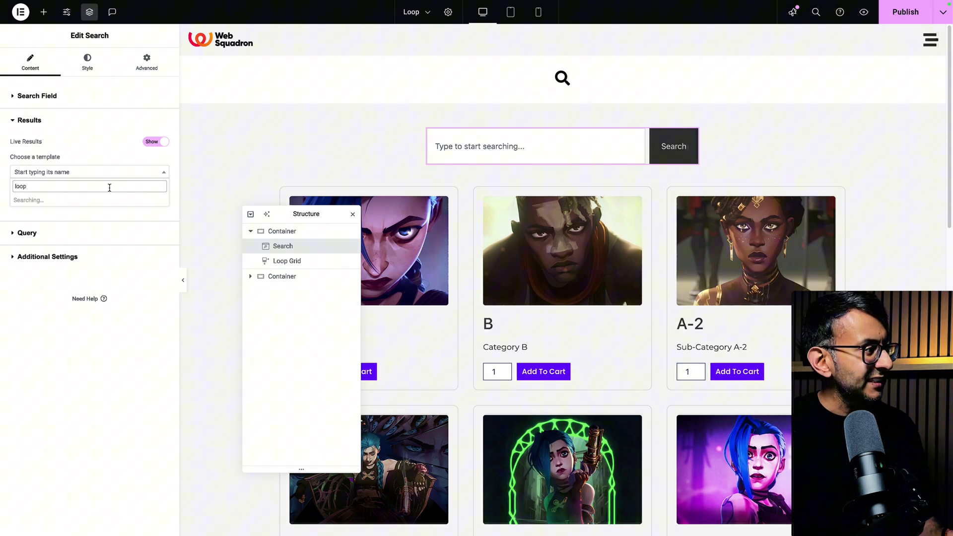
click(87, 287)
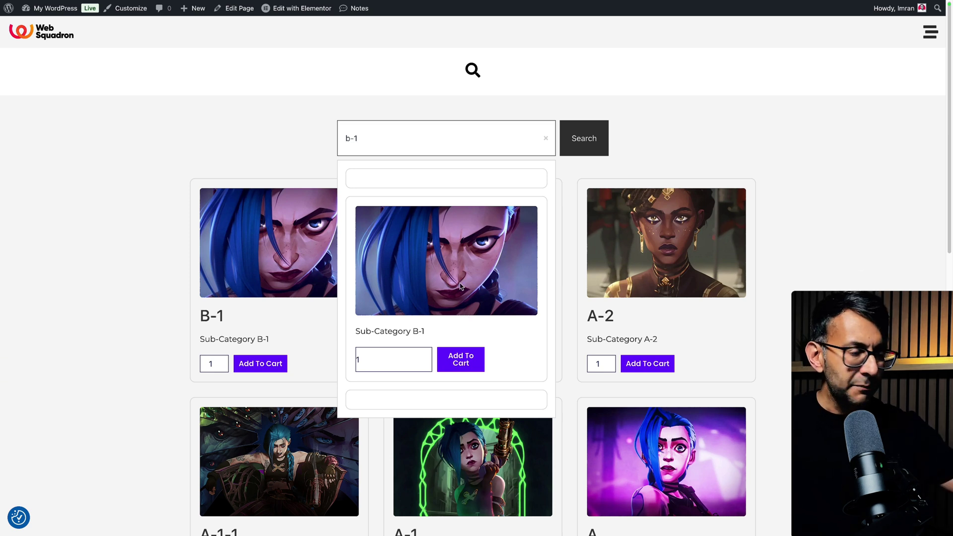
click(849, 227)
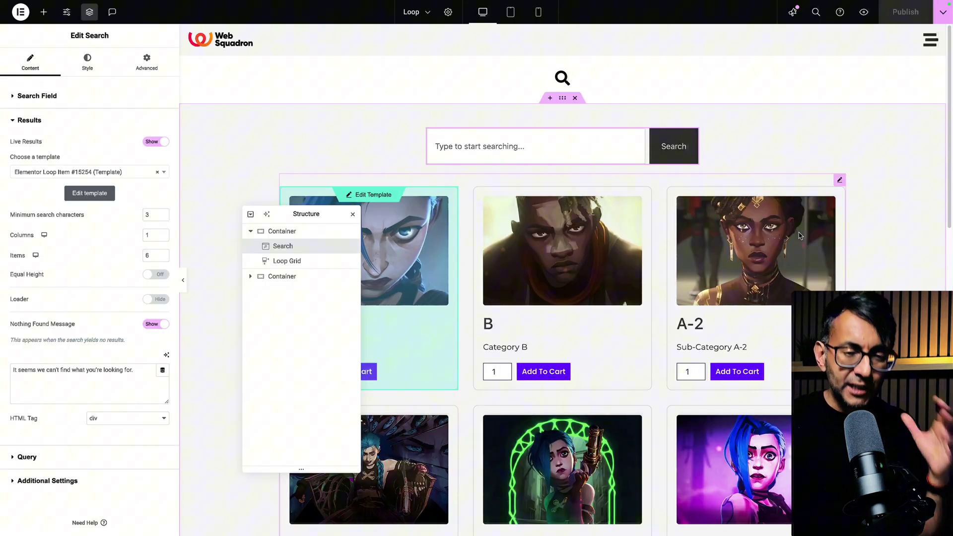
scroll(106, 353, down, 1)
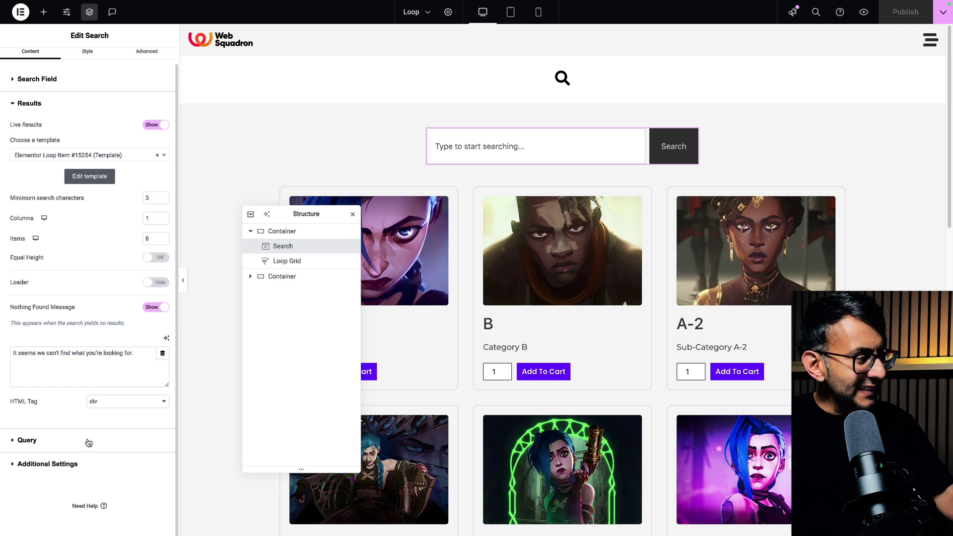
scroll(54, 164, up, 1)
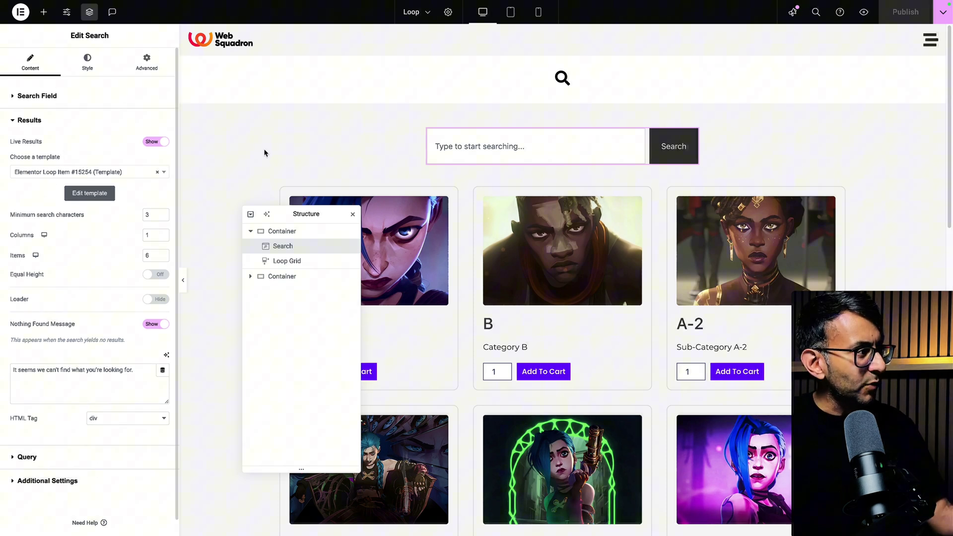
click(77, 96)
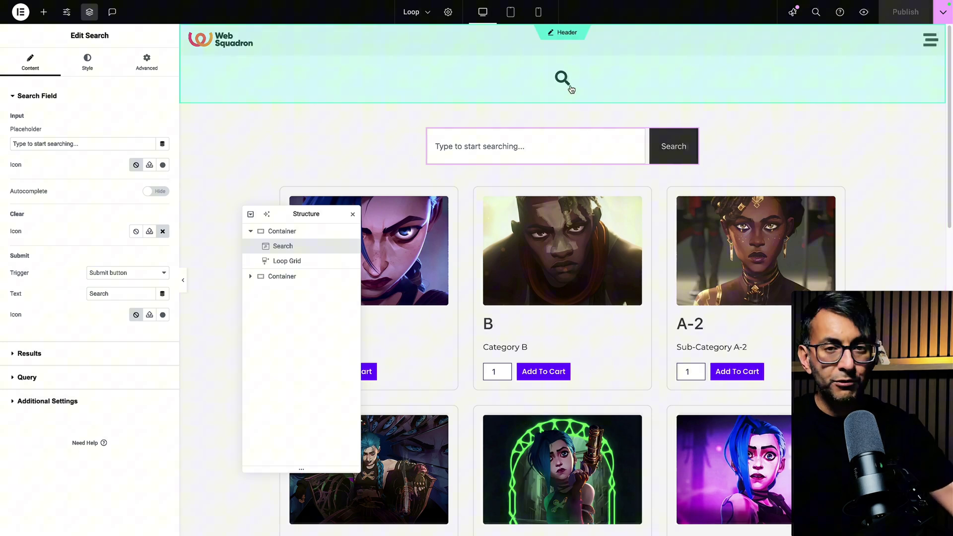
Open header2 and inspect its Search, Icon, HTML widgets and their containers
click(565, 34)
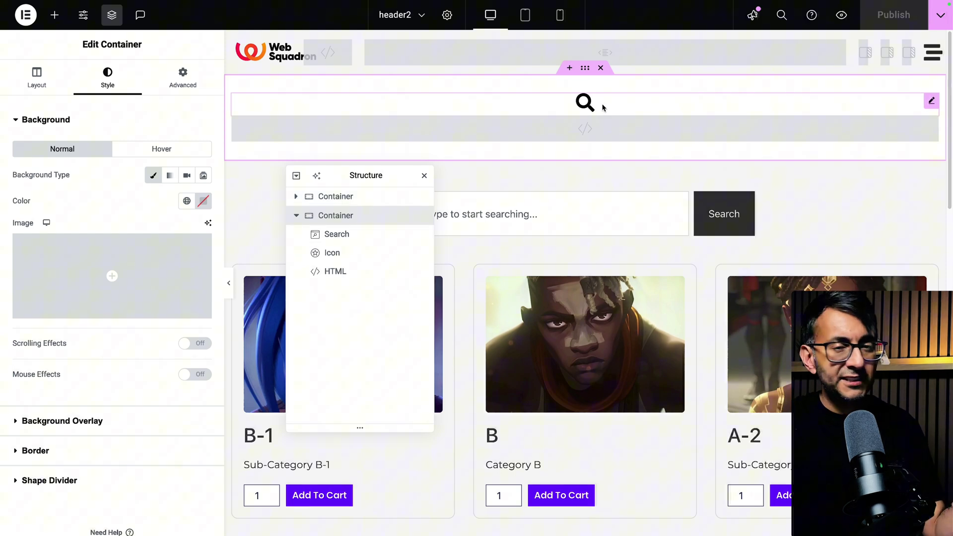
click(356, 238)
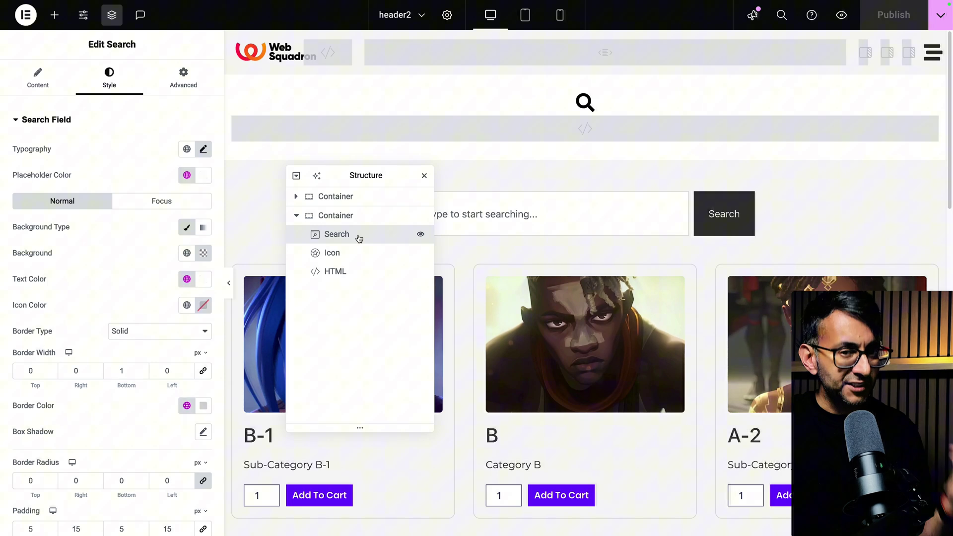
click(355, 251)
click(351, 278)
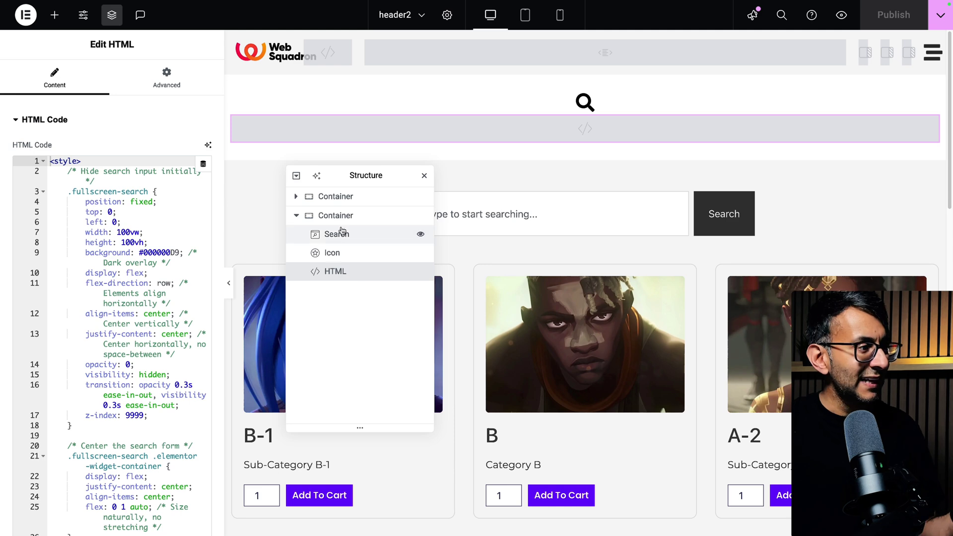
click(354, 216)
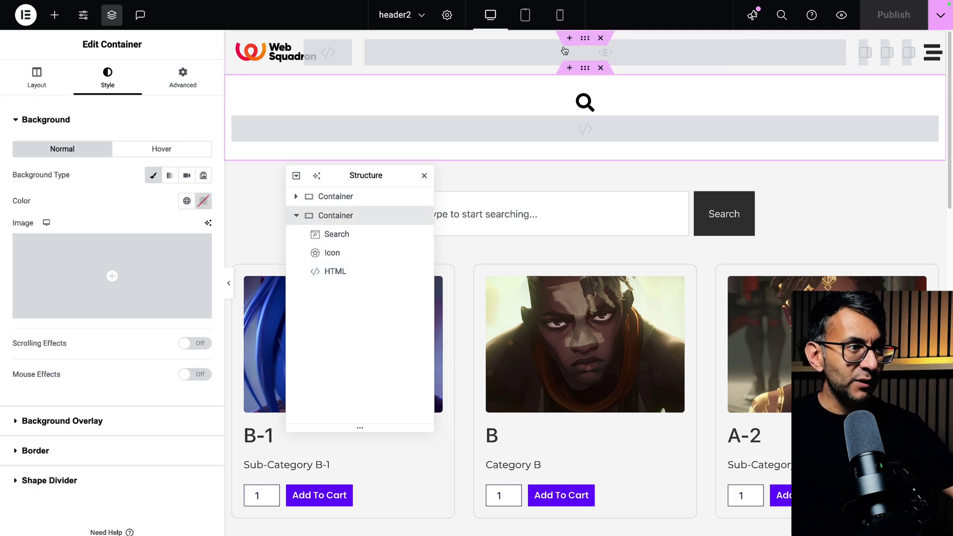
click(296, 197)
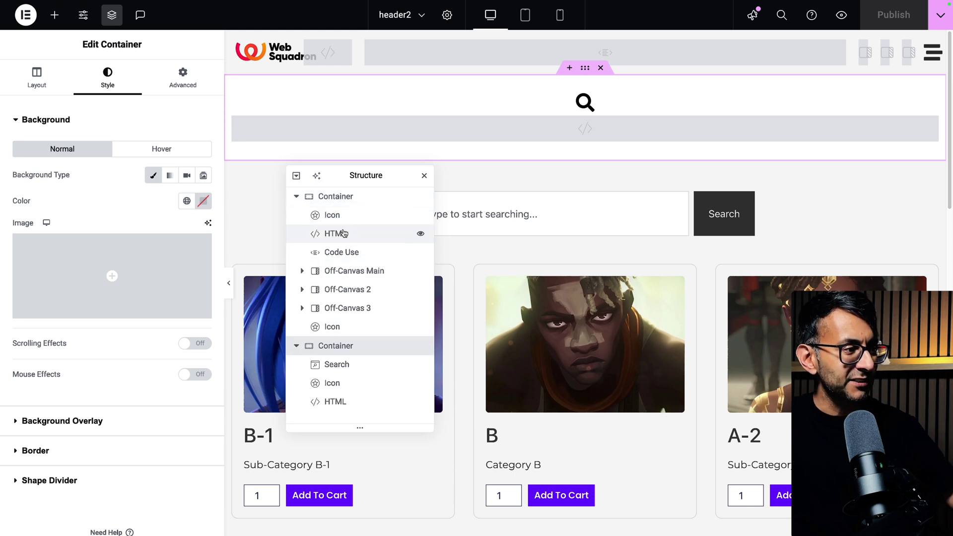
click(299, 199)
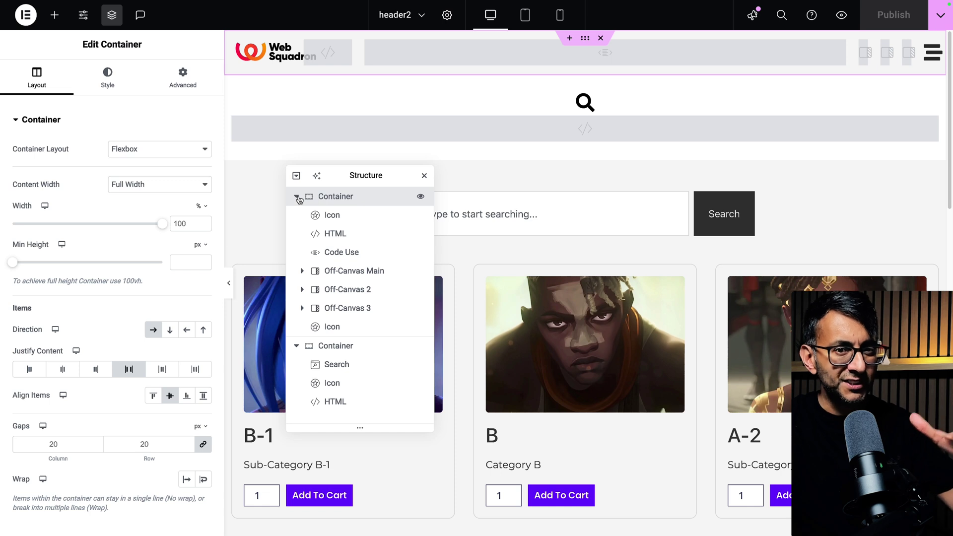
click(296, 197)
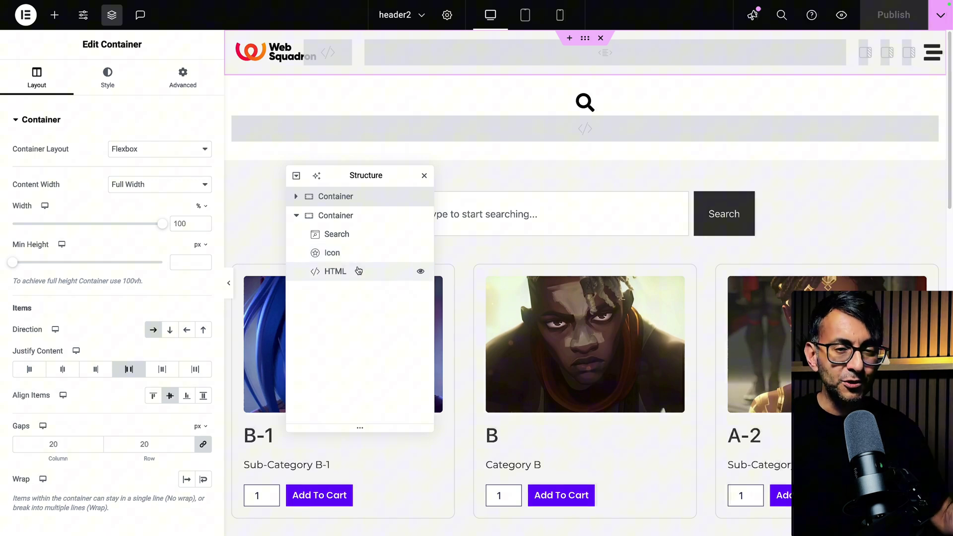
Review the search widget's style: field typography, clear icon and submit button
click(350, 238)
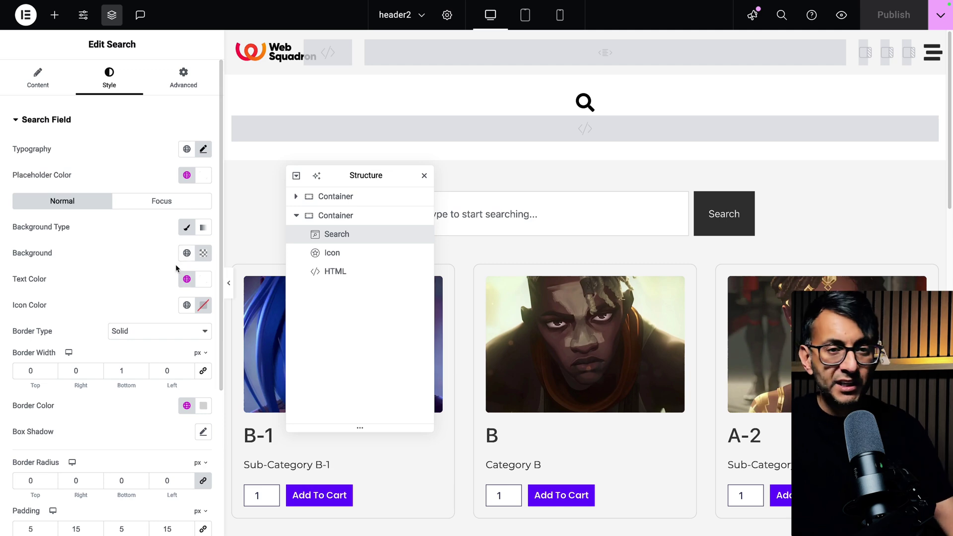
scroll(179, 268, down, 5)
scroll(178, 238, up, 5)
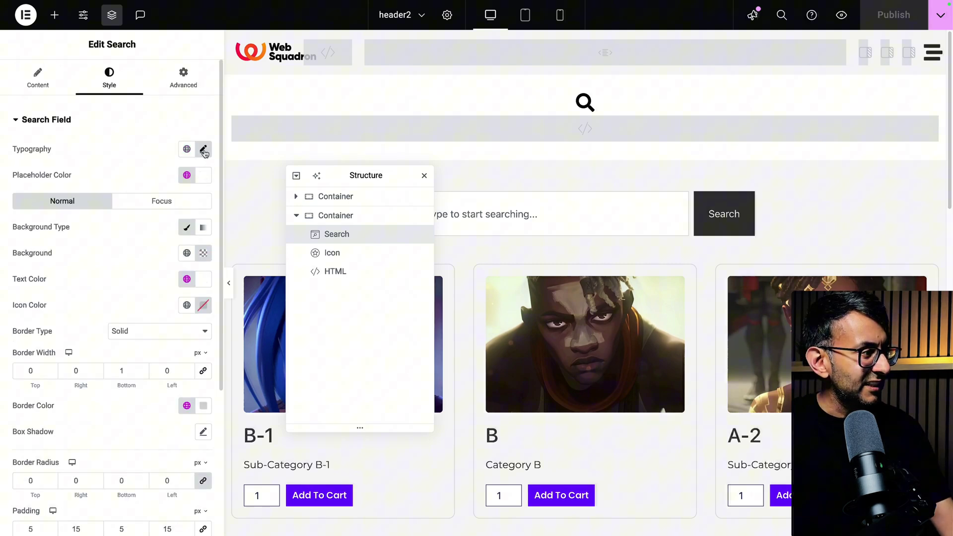
click(202, 149)
click(148, 151)
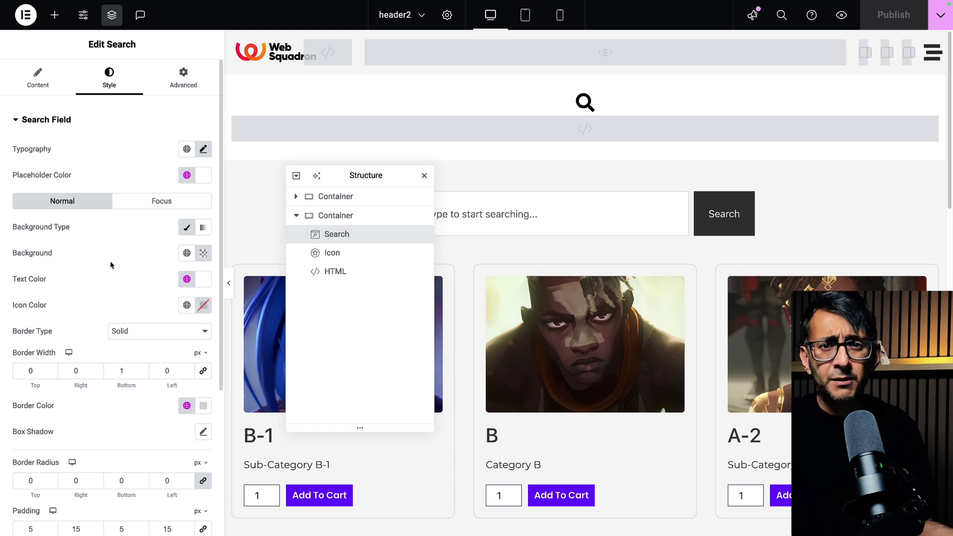
scroll(109, 262, down, 5)
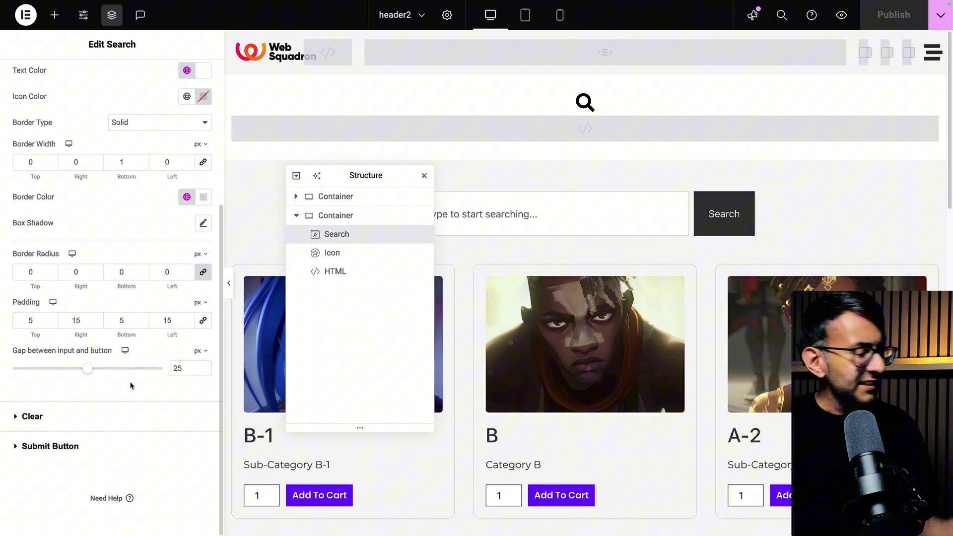
click(88, 412)
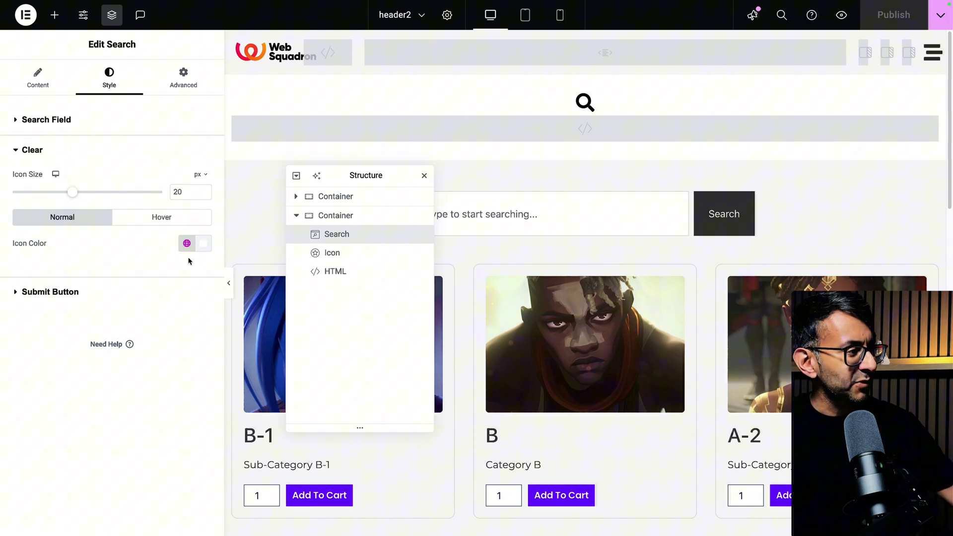
click(110, 292)
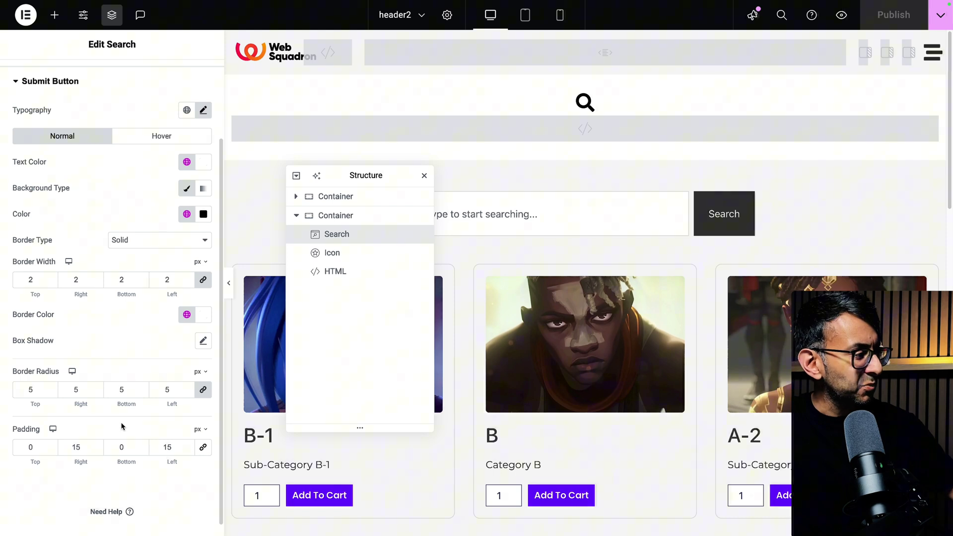
scroll(144, 370, up, 2)
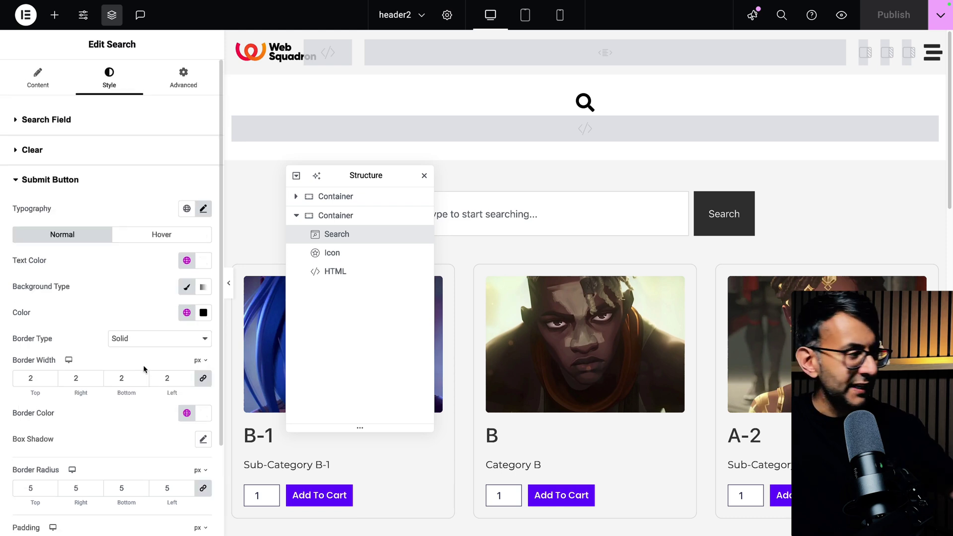
Confirm the Search widget's CSS class is 'fullscreen-search', then select the header Icon
click(183, 93)
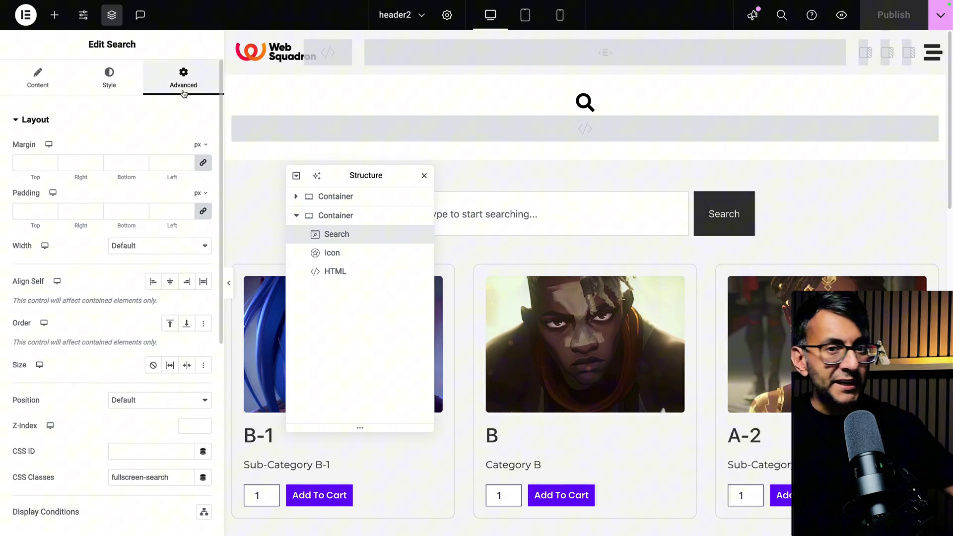
scroll(170, 372, down, 4)
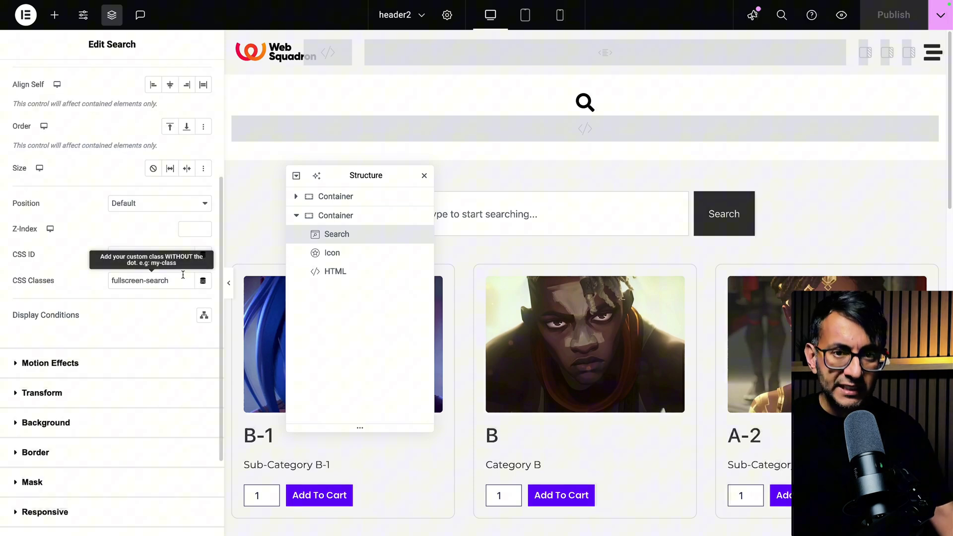
click(357, 254)
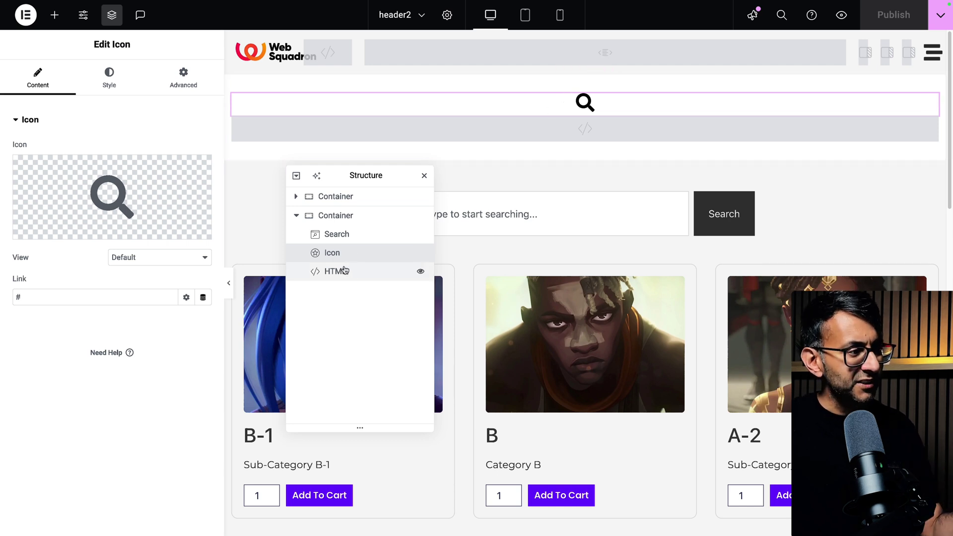
Check the HTML, Icon and Search widgets, ending on the search icon's settings
click(336, 271)
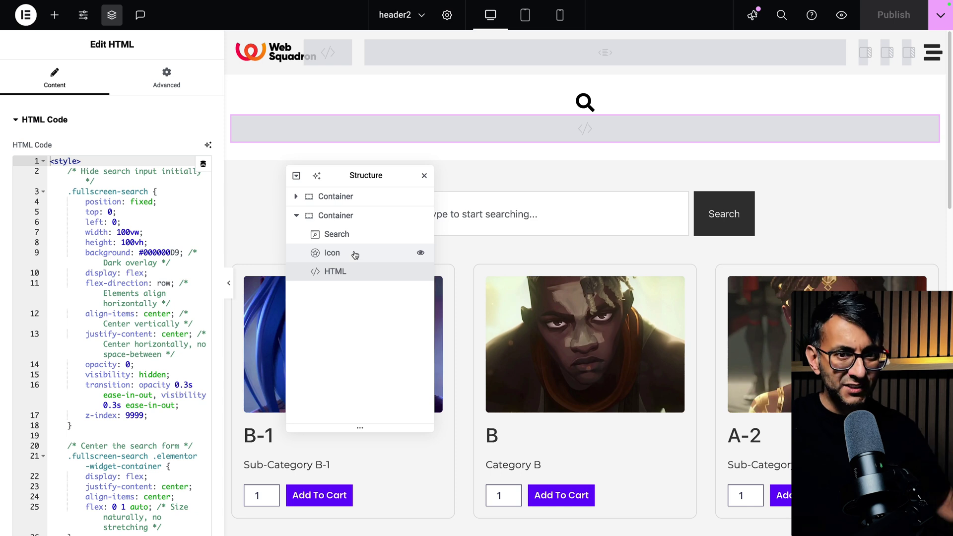
click(355, 254)
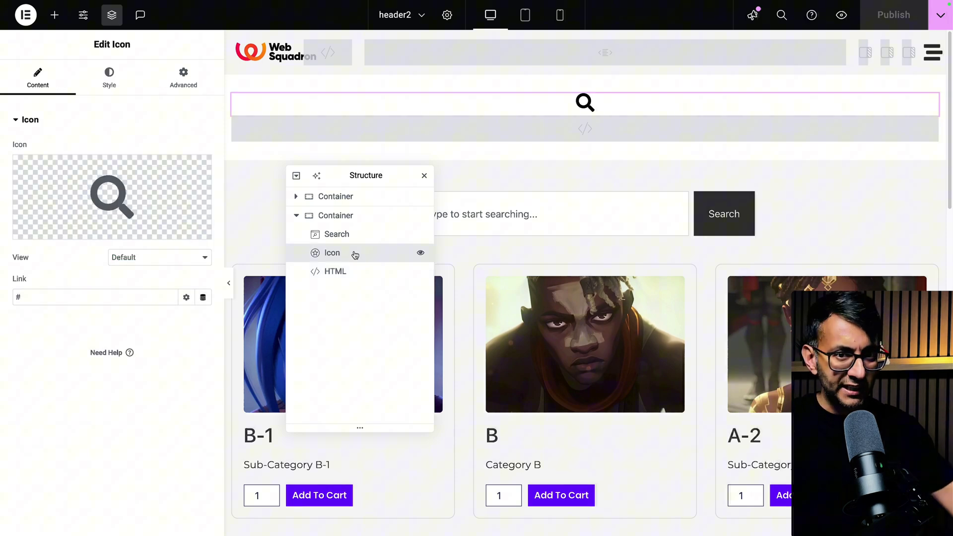
click(358, 236)
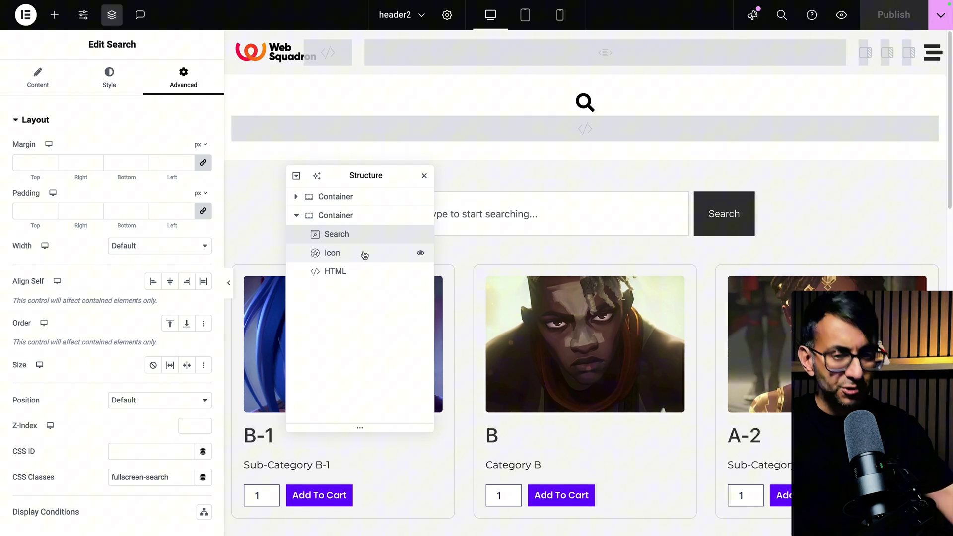
click(365, 255)
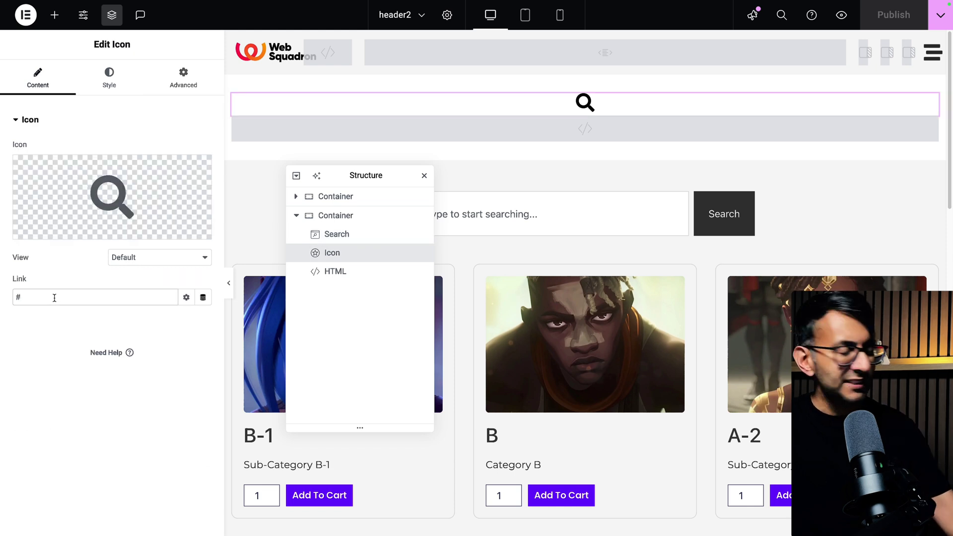
Re-enter '#' as the icon's link and view its centered, 30 px style settings
key(BackSpace)
text(#)
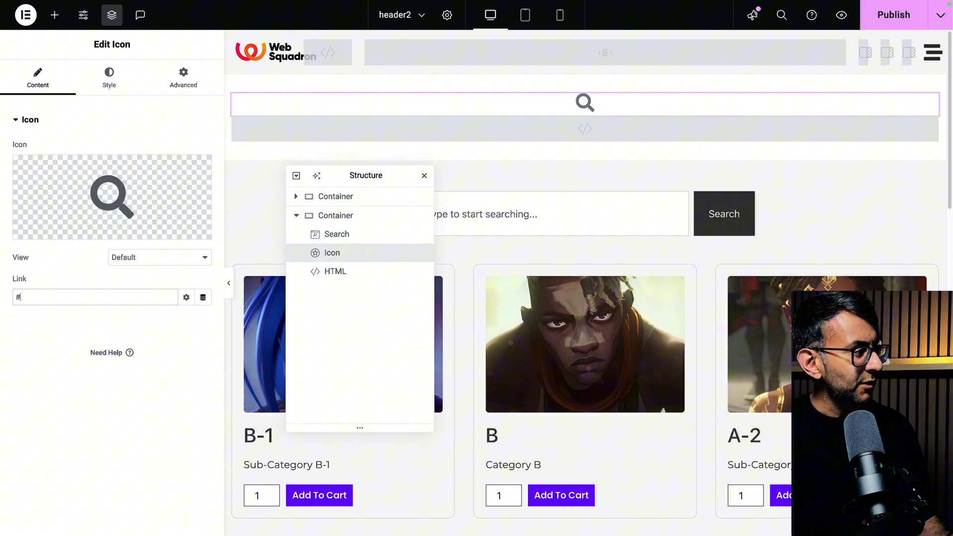
key(BackSpace)
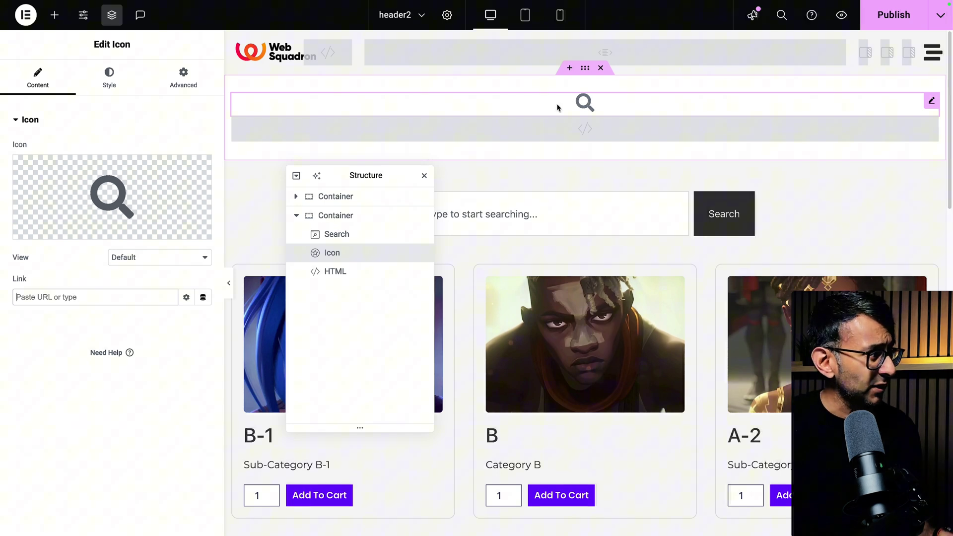
text(#)
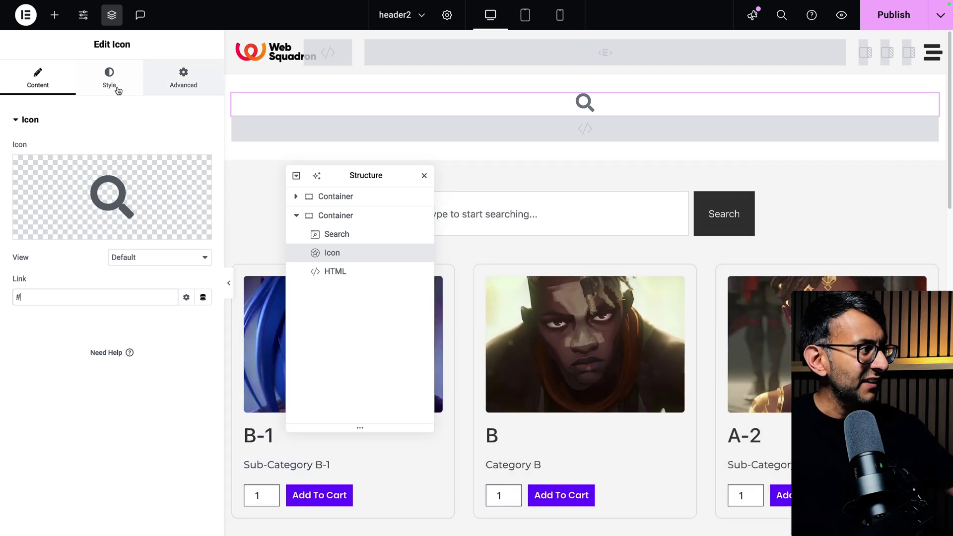
click(109, 78)
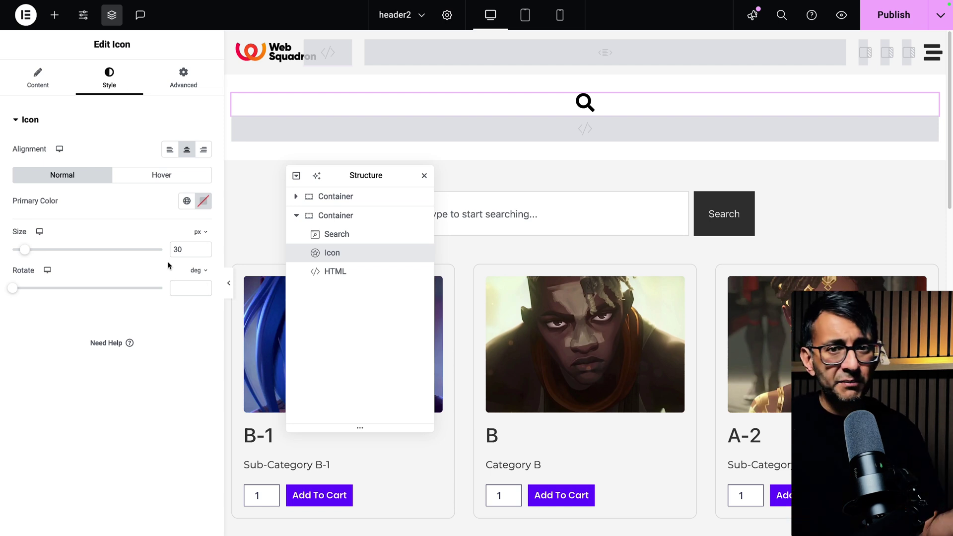
Compare CSS classes: the icon uses 'search-toggle', the Search widget 'fullscreen-search'
click(188, 85)
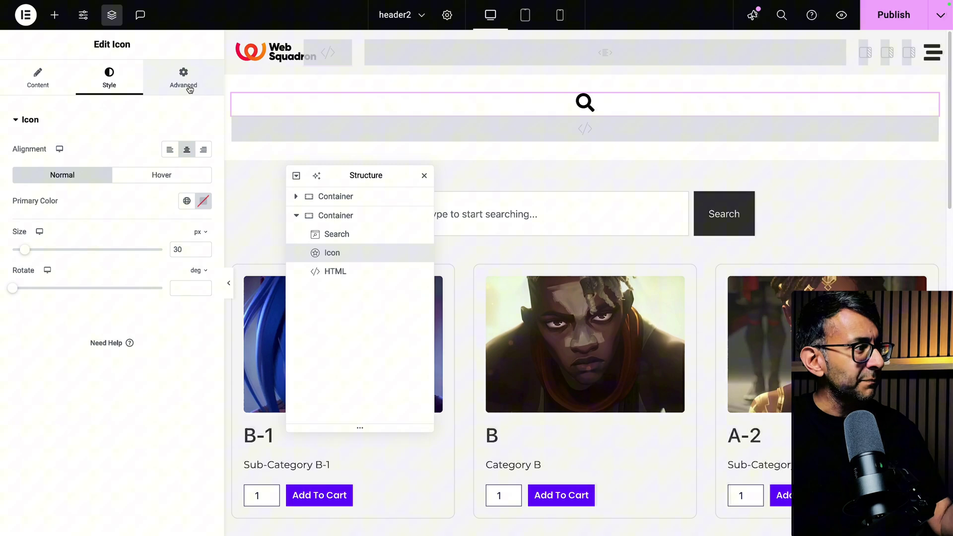
scroll(167, 377, down, 3)
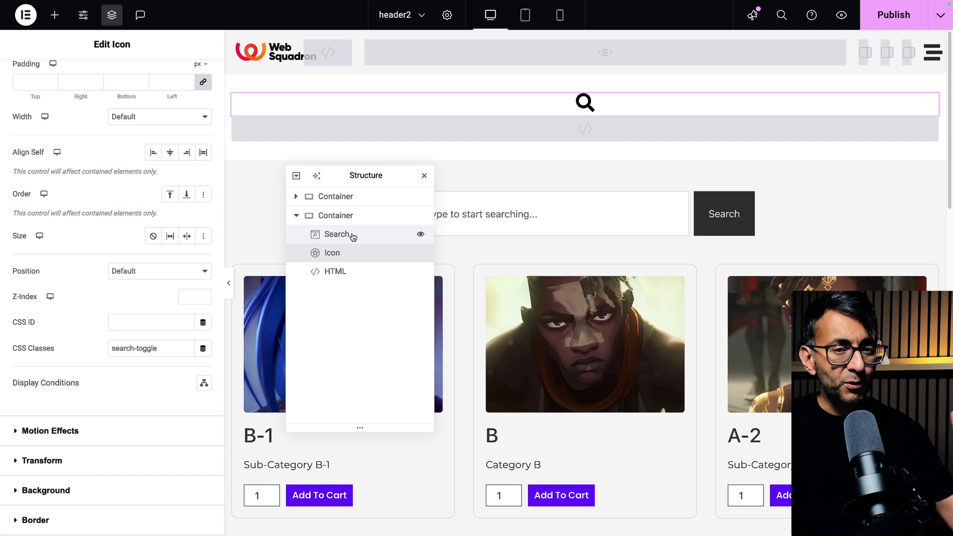
click(351, 234)
scroll(133, 453, down, 3)
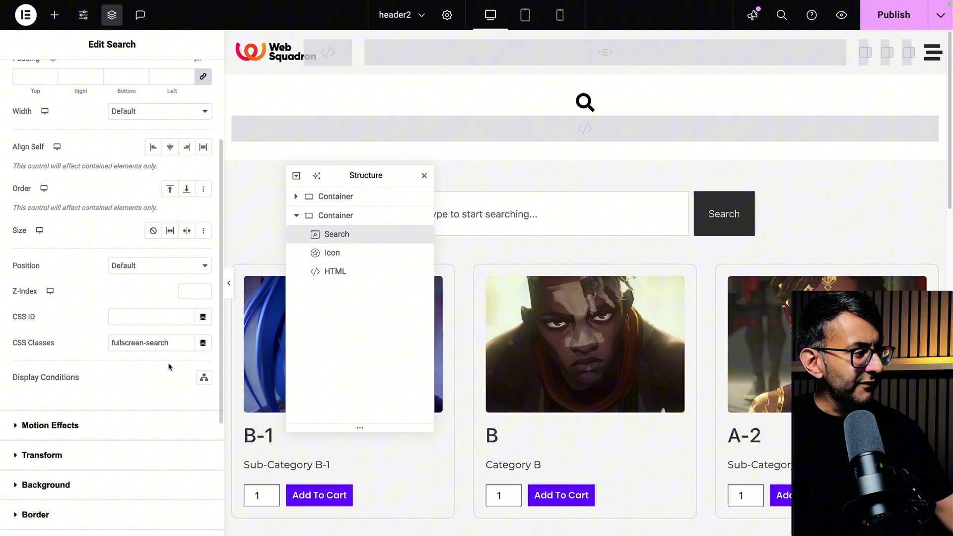
click(356, 257)
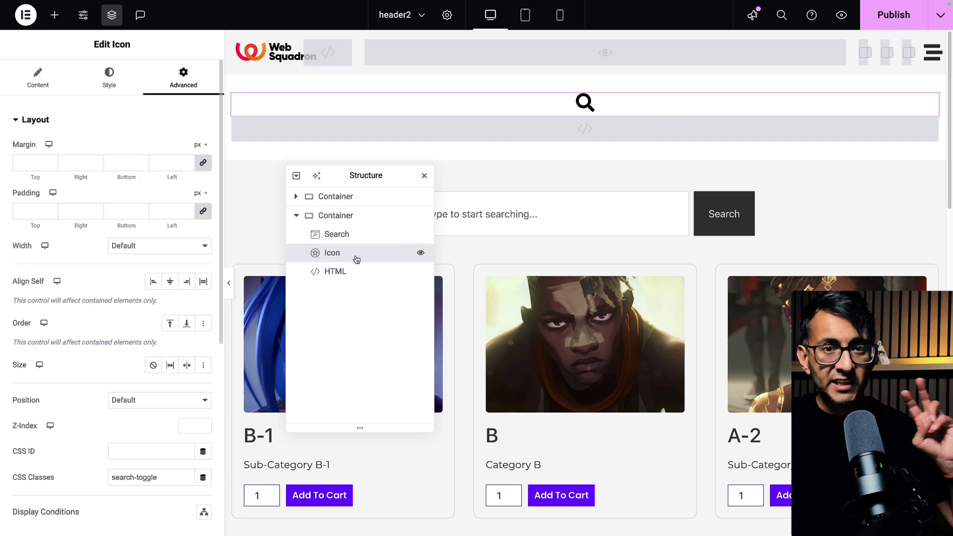
scroll(97, 347, down, 4)
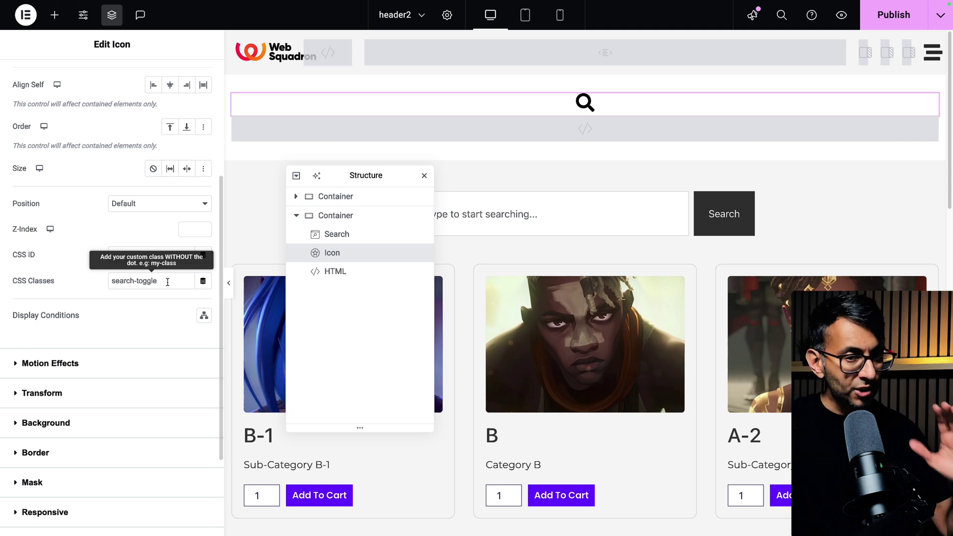
Select the HTML widget, widen the editor panel, and scroll through the overlay CSS
click(339, 271)
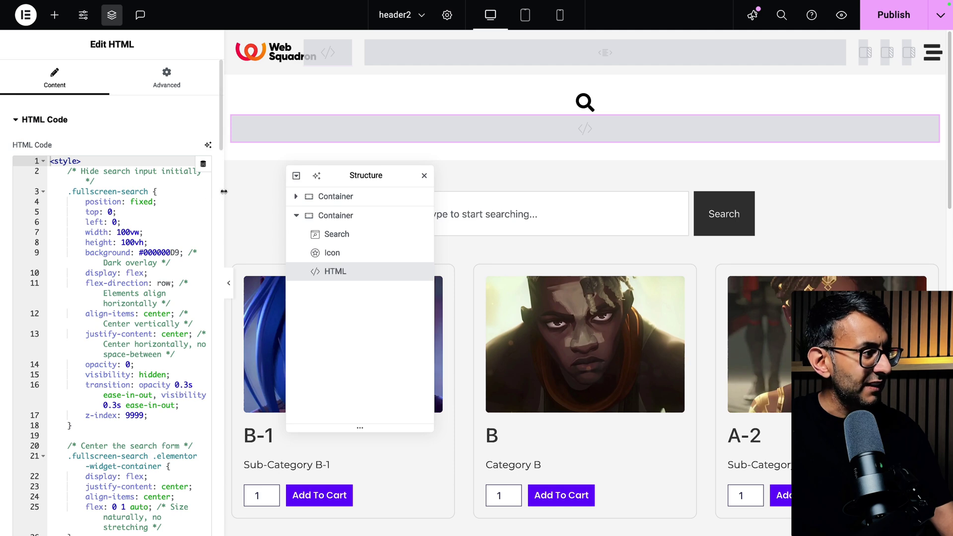
drag(255, 191, 328, 193)
scroll(184, 312, down, 15)
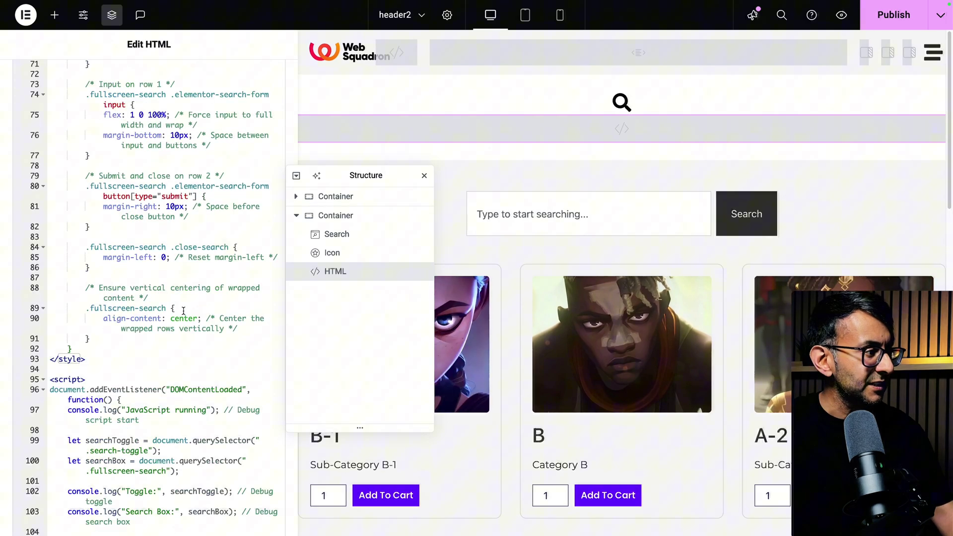
scroll(185, 311, up, 5)
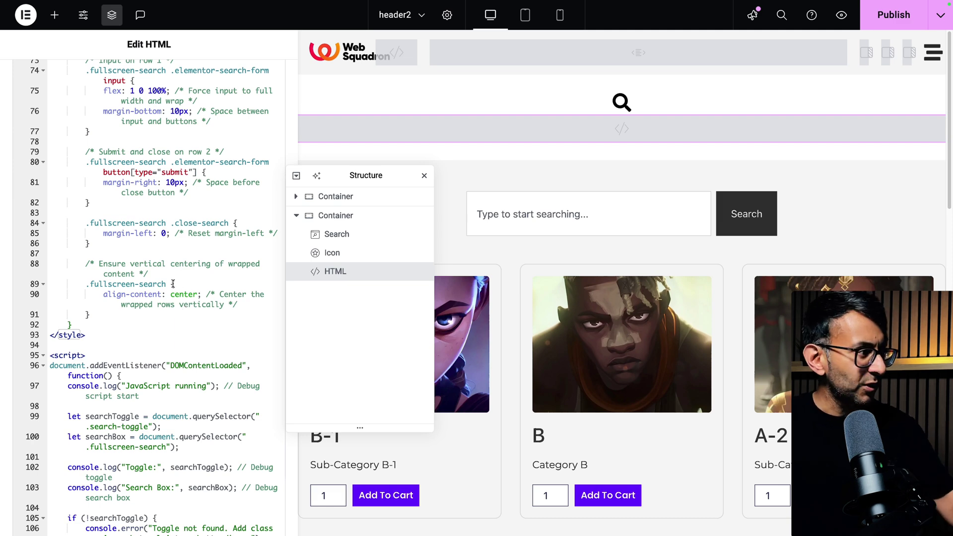
scroll(185, 280, up, 7)
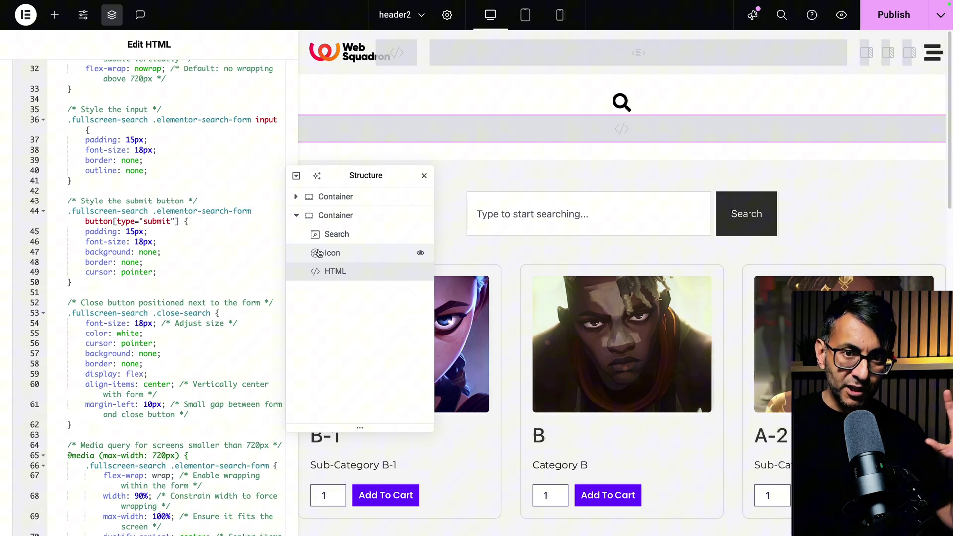
scroll(218, 307, up, 3)
scroll(218, 307, up, 6)
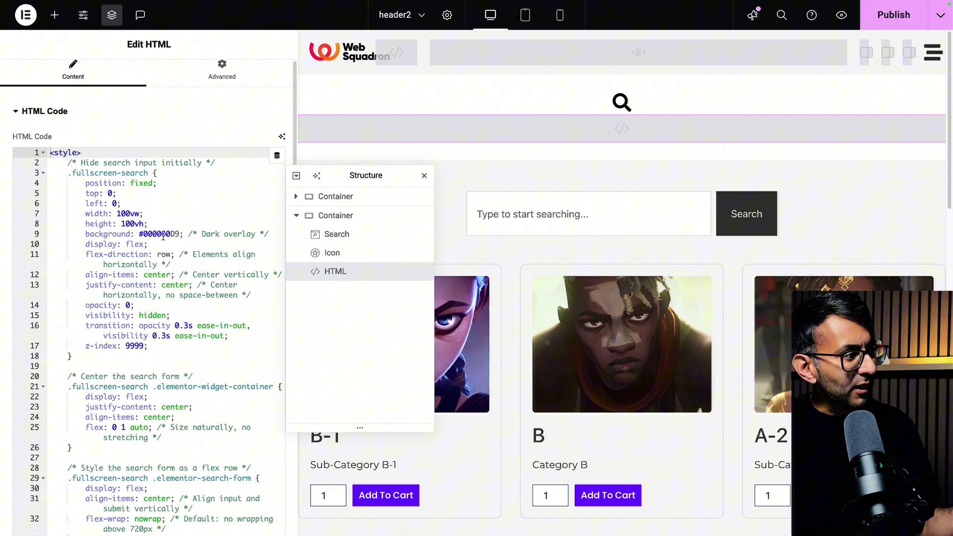
drag(143, 234, 179, 234)
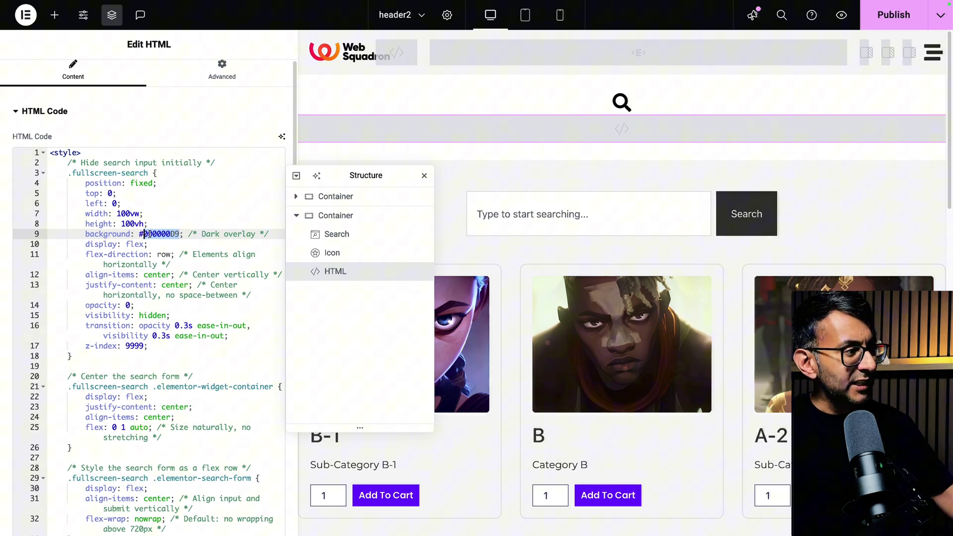
drag(148, 224, 84, 201)
click(173, 205)
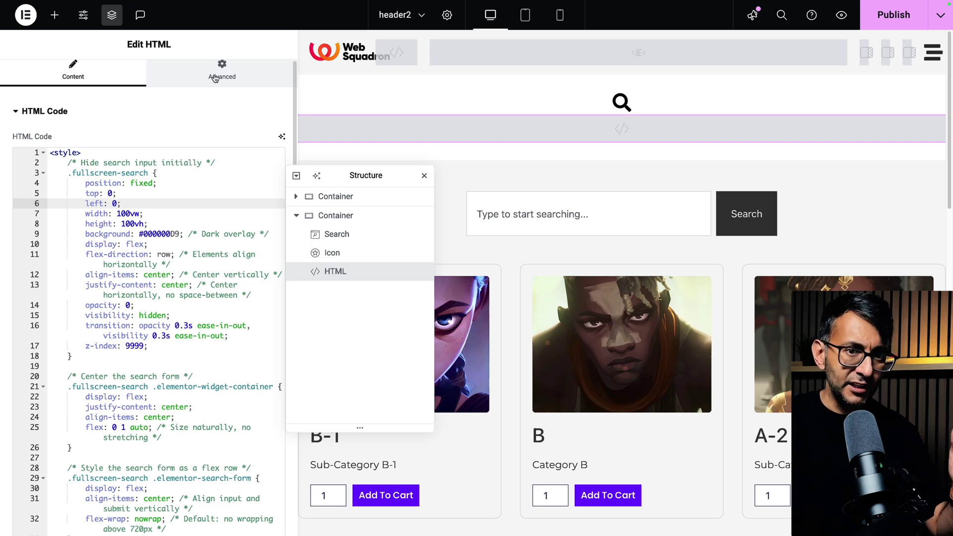
scroll(180, 248, down, 2)
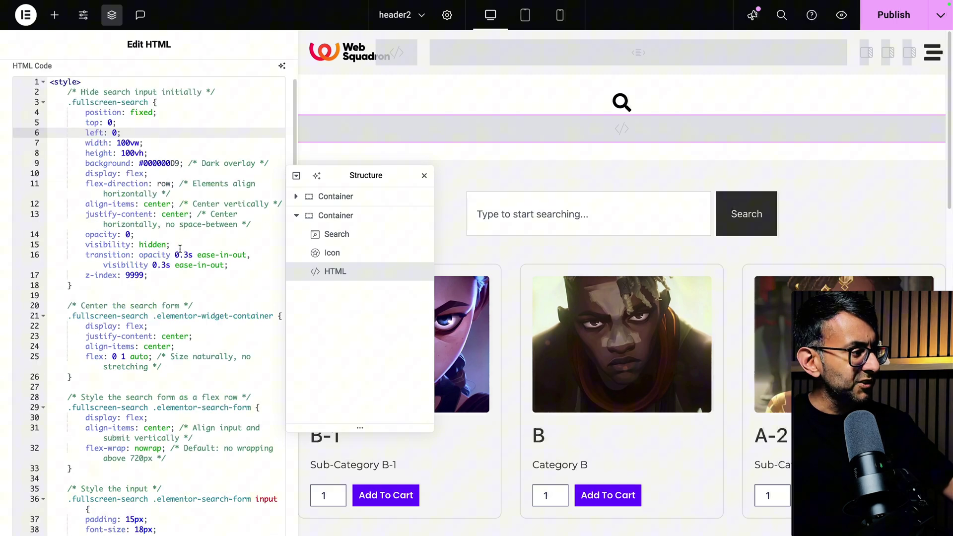
scroll(180, 248, up, 1)
scroll(208, 332, down, 5)
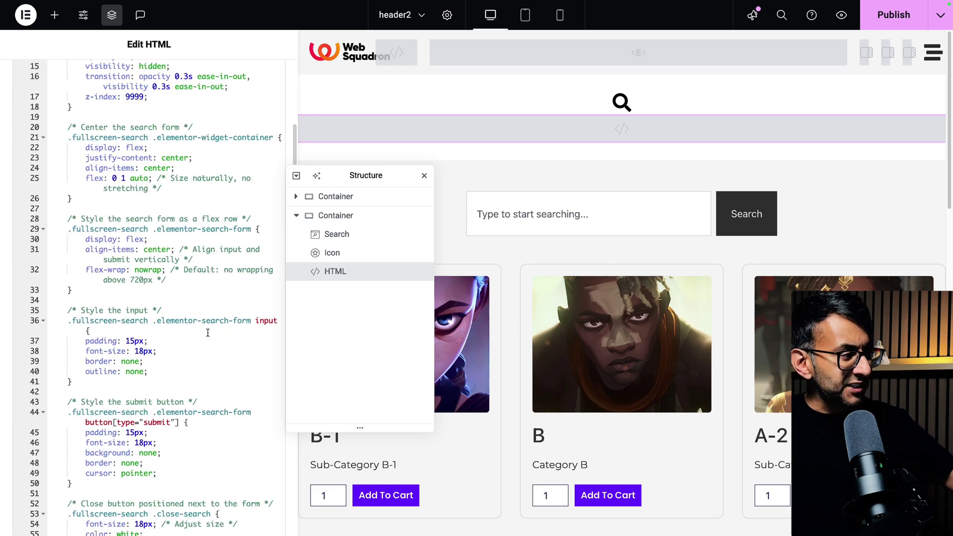
scroll(208, 331, down, 15)
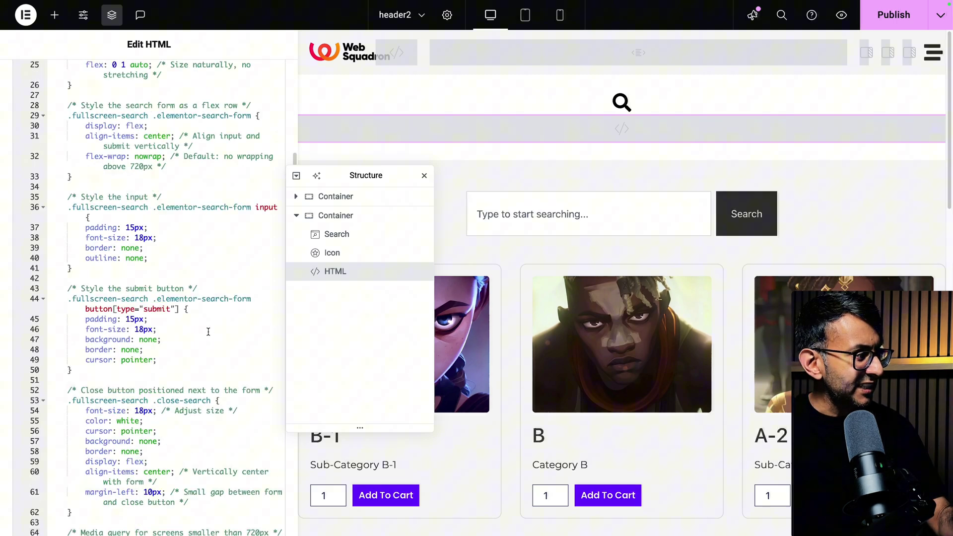
scroll(208, 331, down, 10)
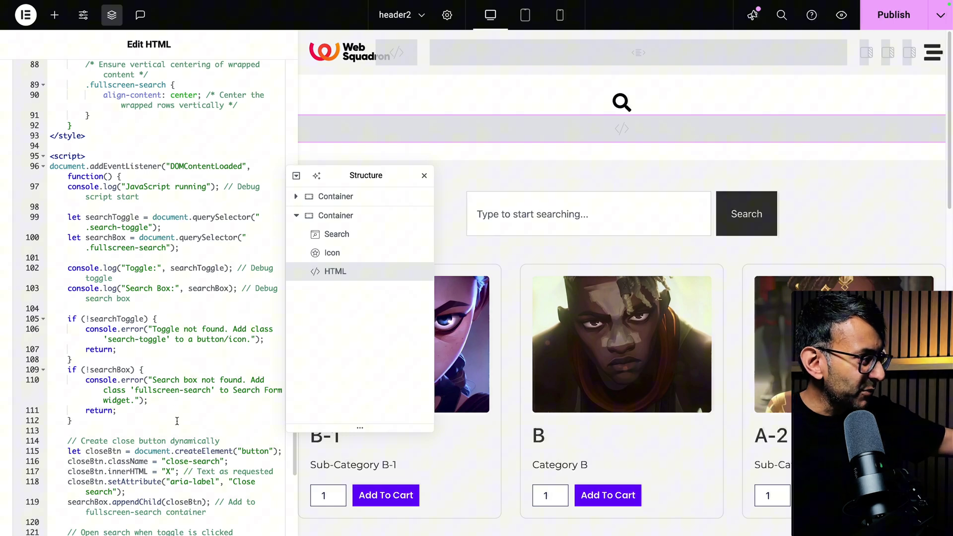
scroll(172, 437, down, 1)
drag(179, 454, 135, 433)
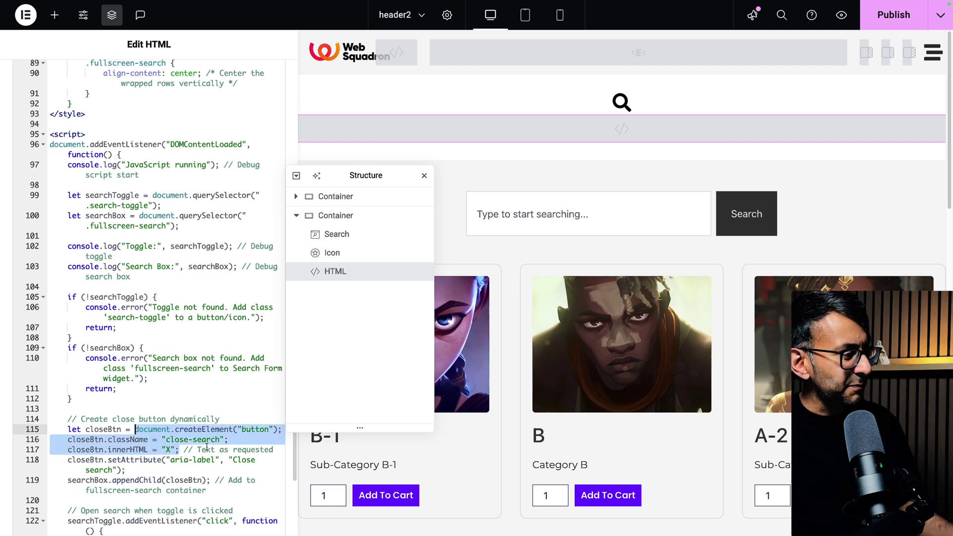
scroll(200, 381, down, 5)
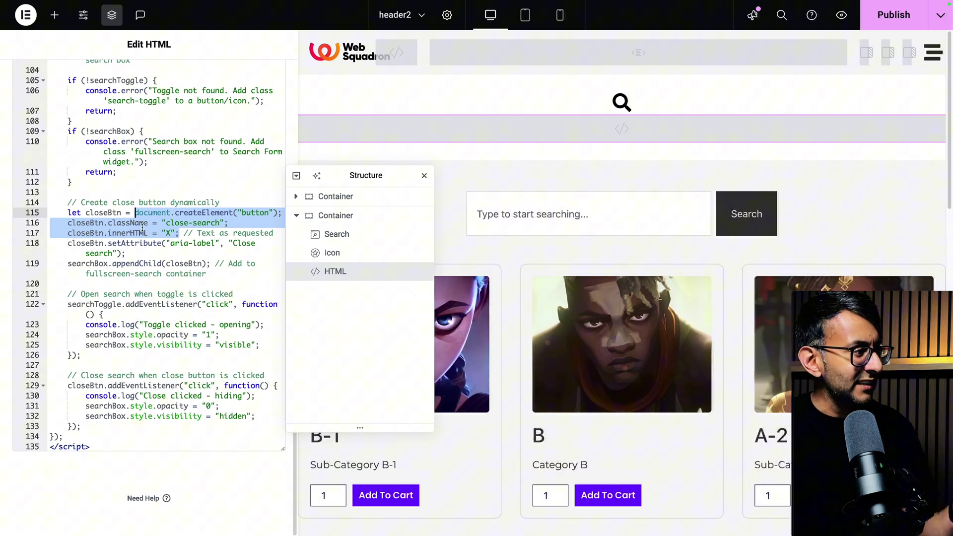
click(166, 232)
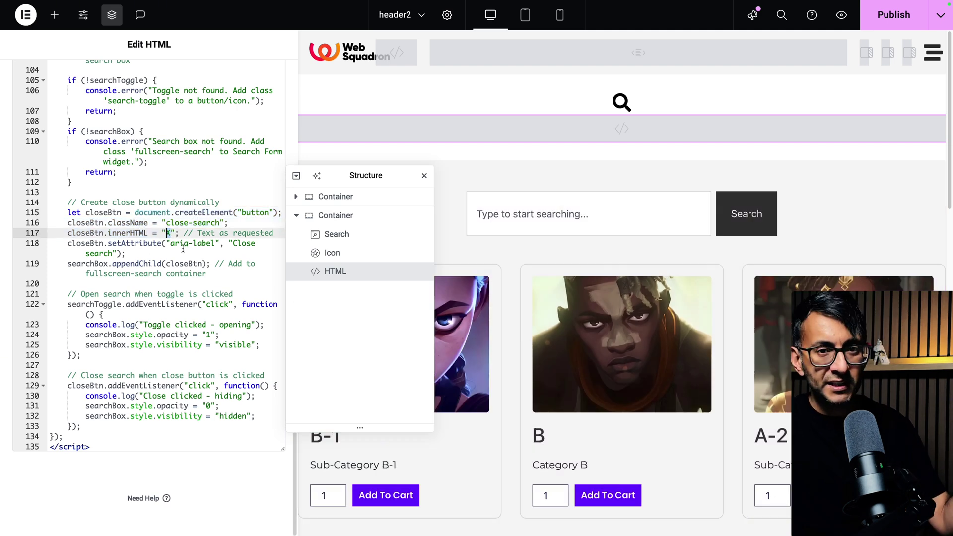
scroll(188, 258, up, 6)
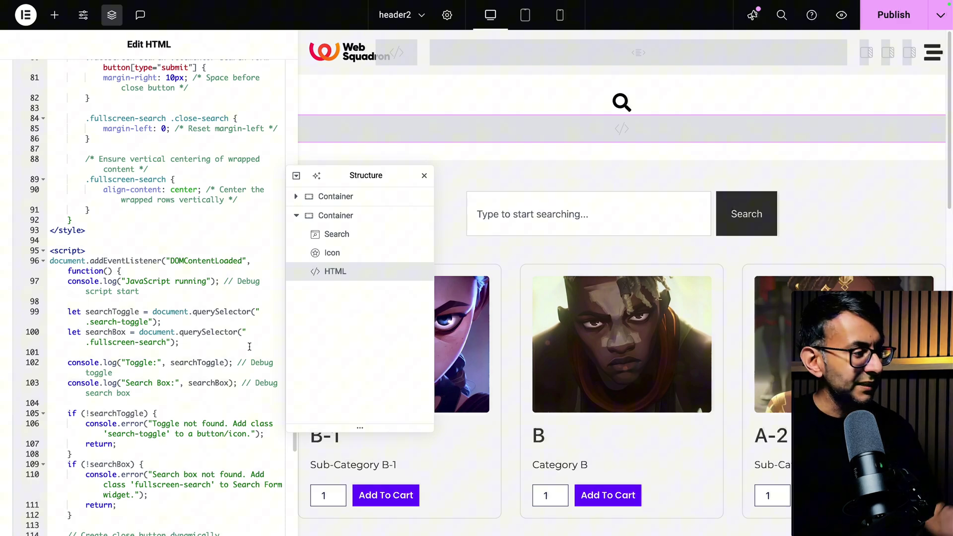
Review the close button's aria-label, its X label and its 18px white CSS styling
scroll(251, 333, up, 10)
scroll(244, 342, up, 5)
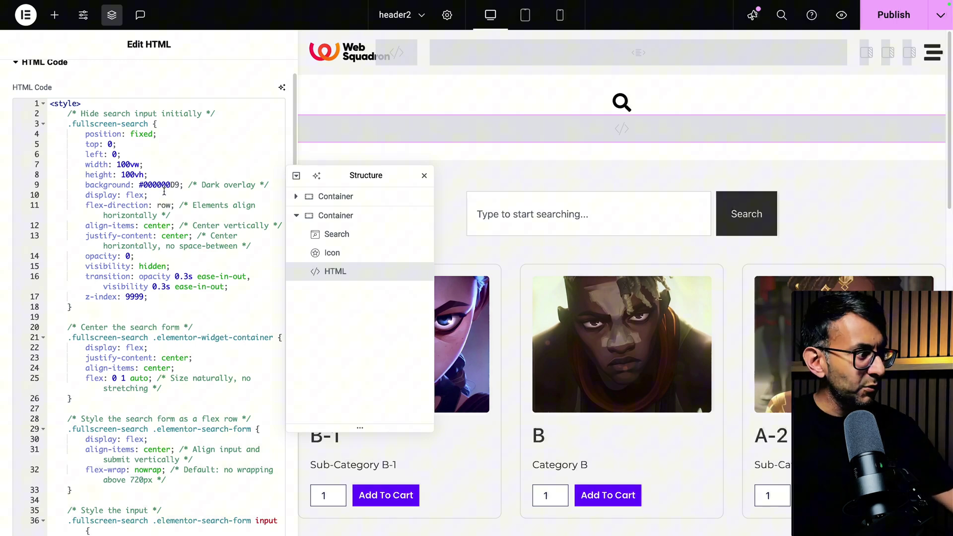
scroll(170, 283, down, 20)
click(170, 328)
scroll(169, 298, up, 1)
scroll(167, 258, down, 3)
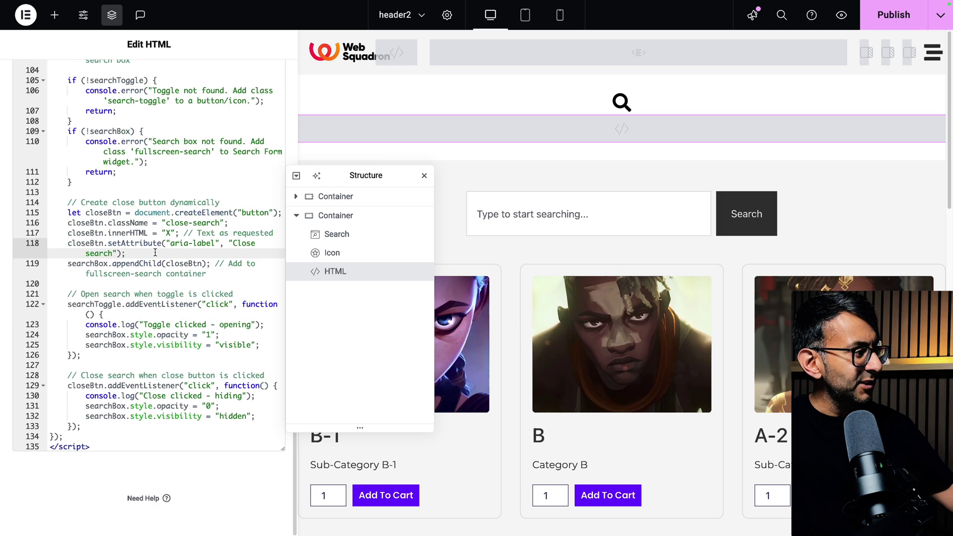
drag(172, 233, 160, 233)
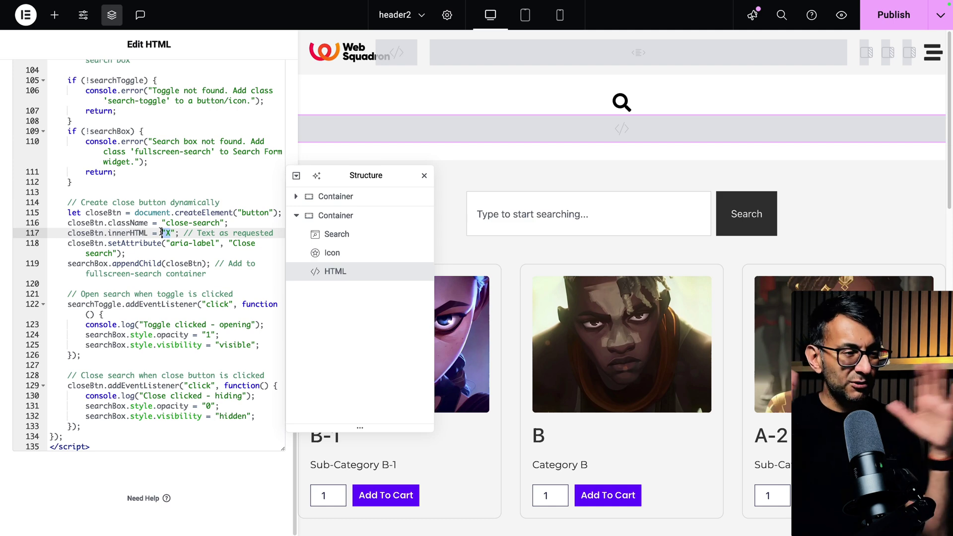
scroll(164, 248, up, 9)
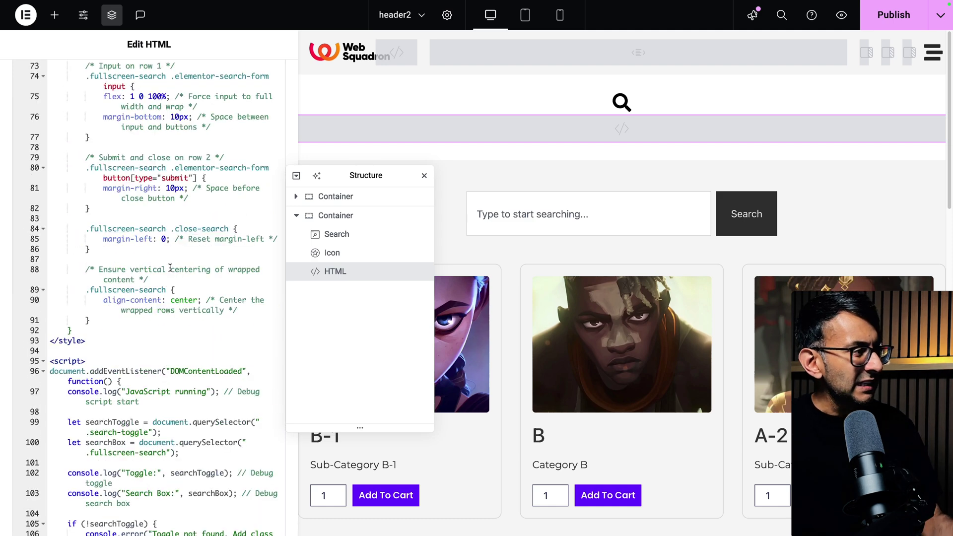
scroll(170, 268, up, 12)
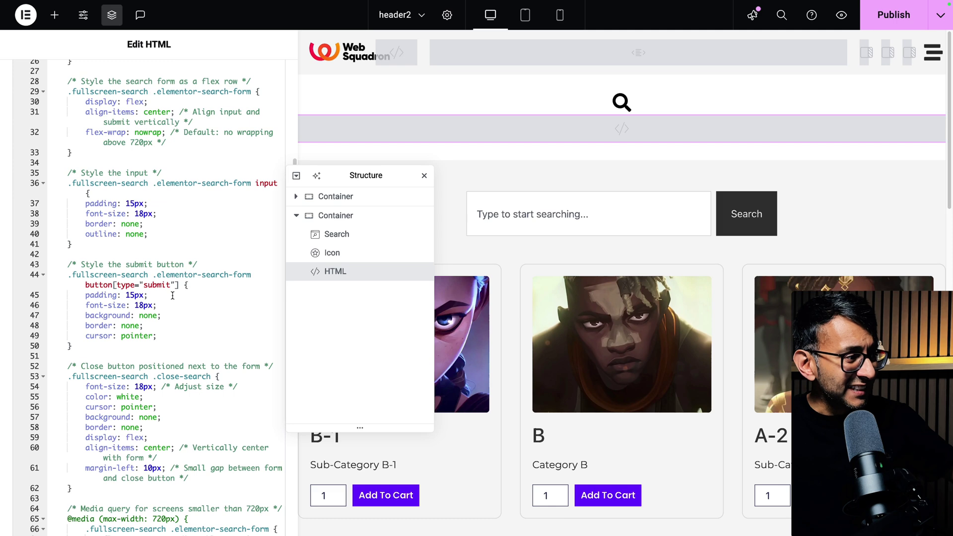
scroll(169, 298, down, 4)
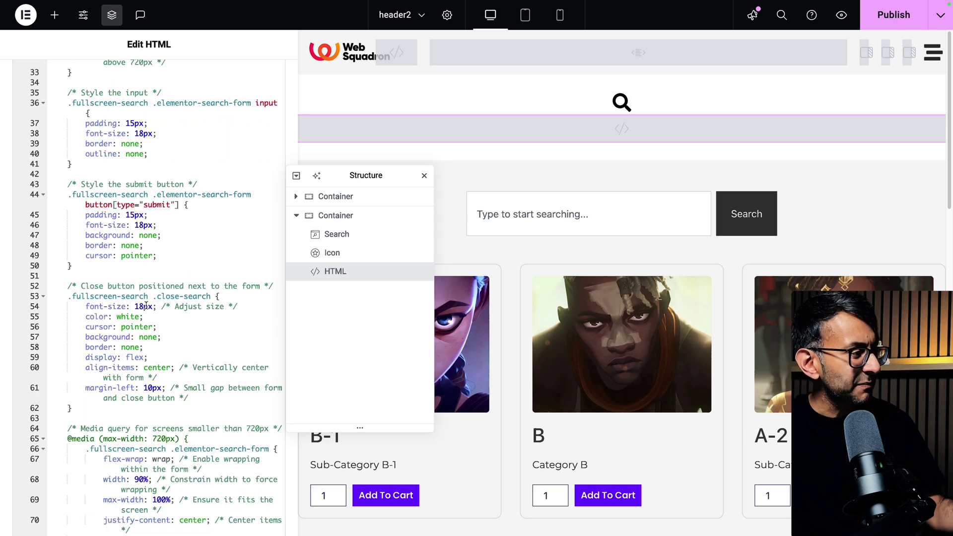
drag(131, 306, 153, 309)
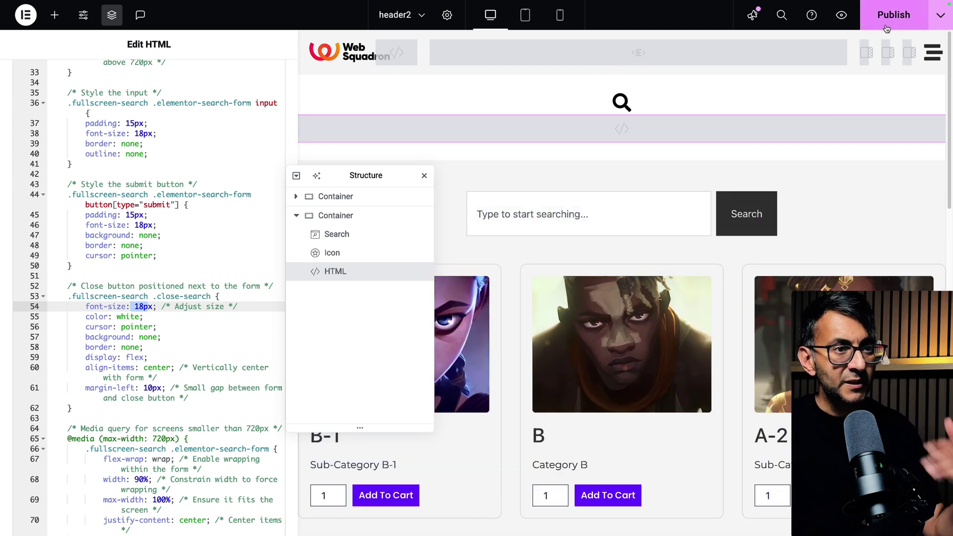
Publish the header, then open the search overlay on the live site and type B-1
click(887, 27)
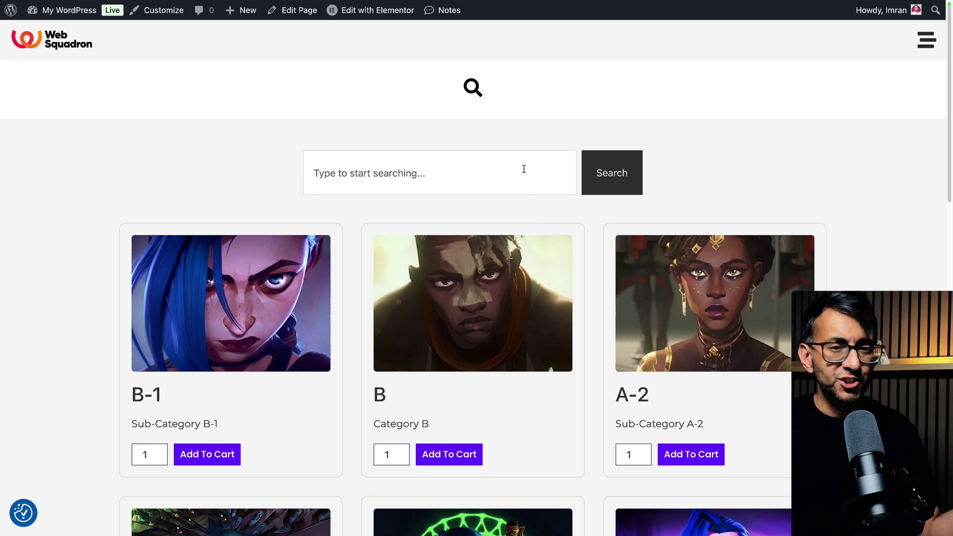
click(473, 88)
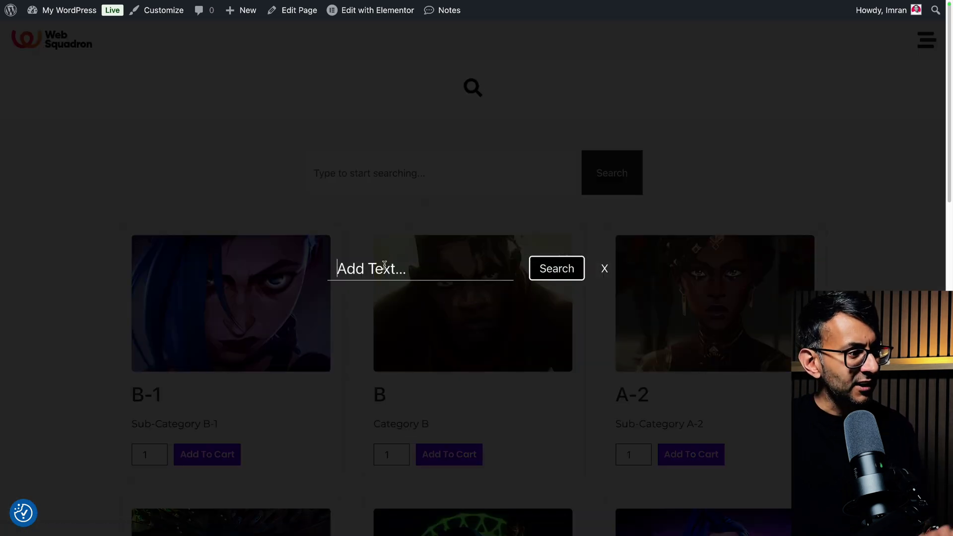
text(B-1)
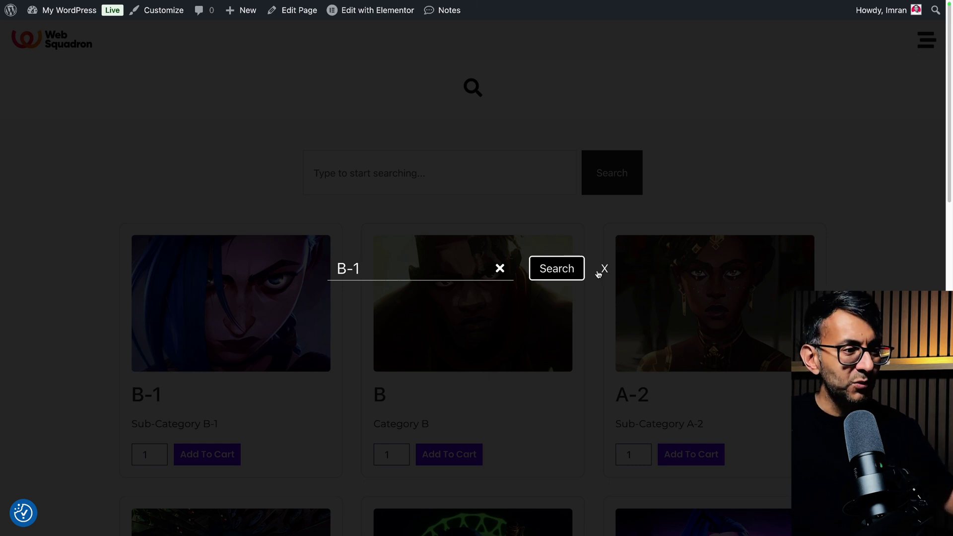
Clear the B-1 term, close the overlay with X, and reopen it
click(500, 268)
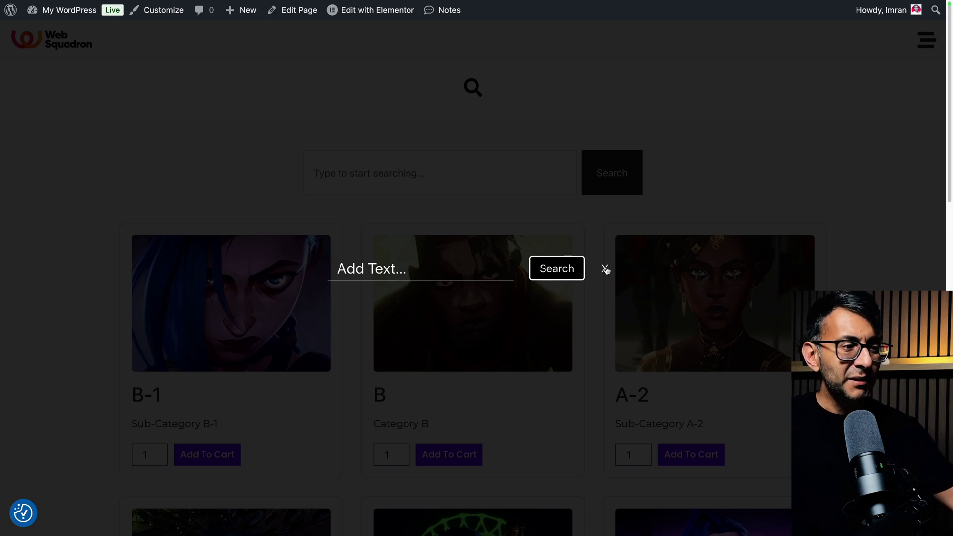
click(605, 269)
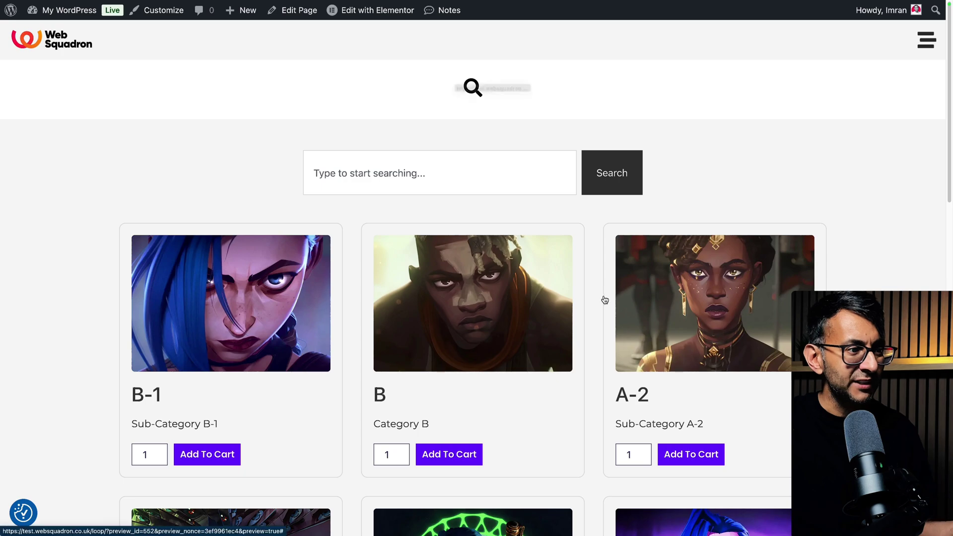
click(470, 89)
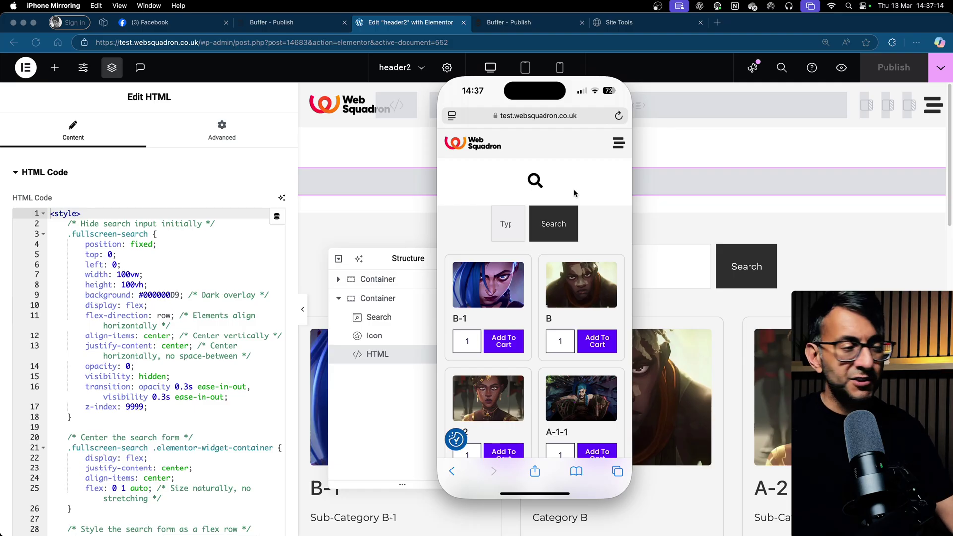
On the mirrored iPhone, open and close the search overlay twice
click(535, 181)
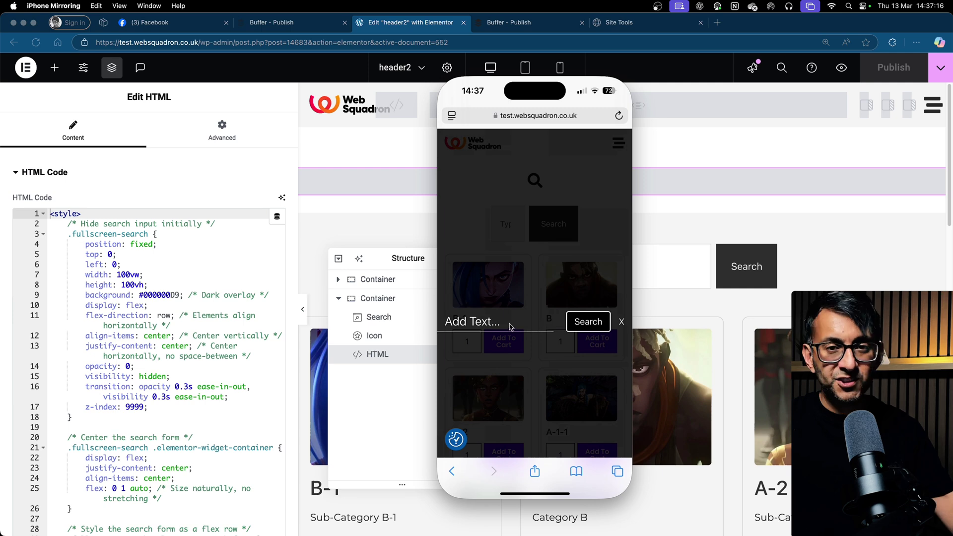
click(622, 324)
click(530, 181)
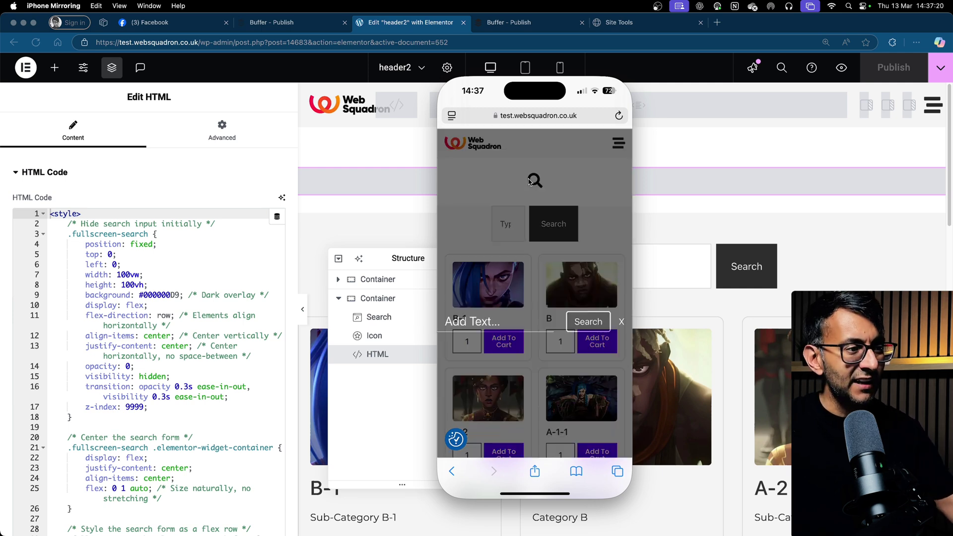
click(622, 323)
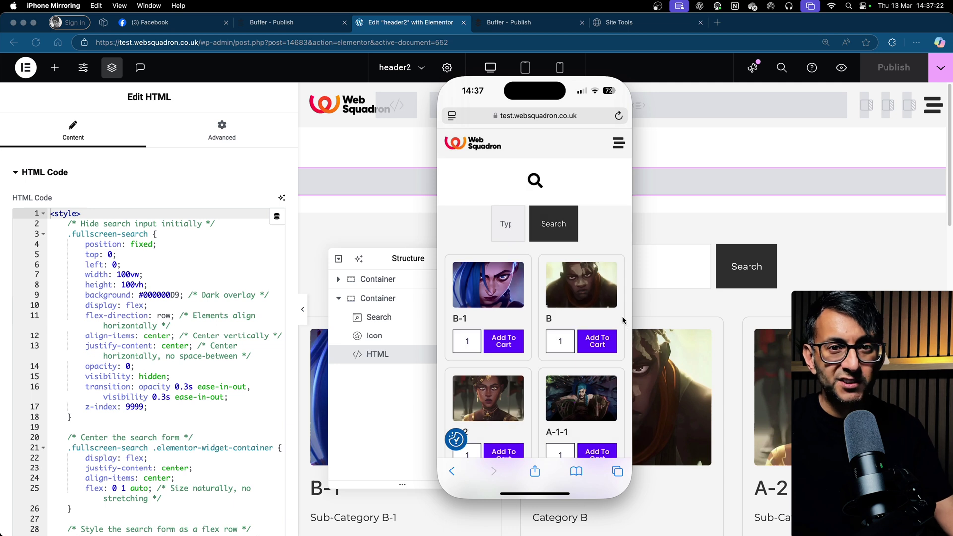